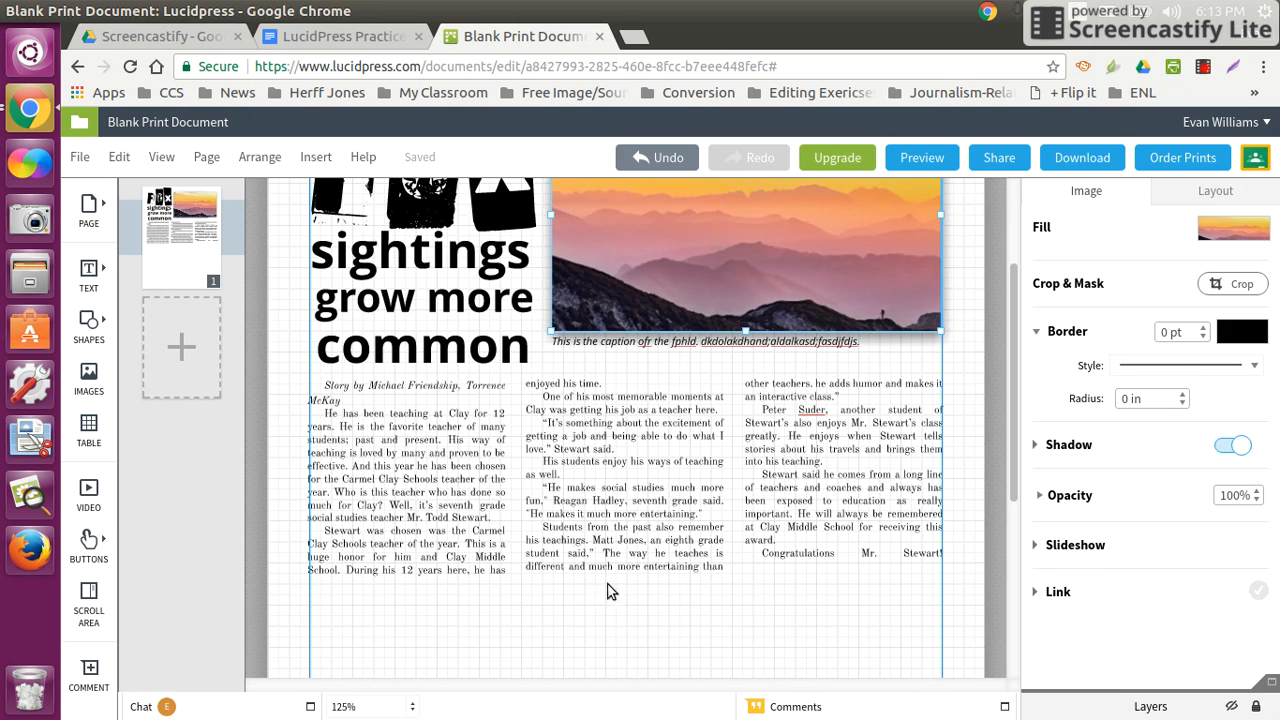
- Import LucidPress Practice 2.jpg from the LucidPress Tutorial folder in Google Drive into the image library
{"action": "left_click", "coordinate": [88, 380]}
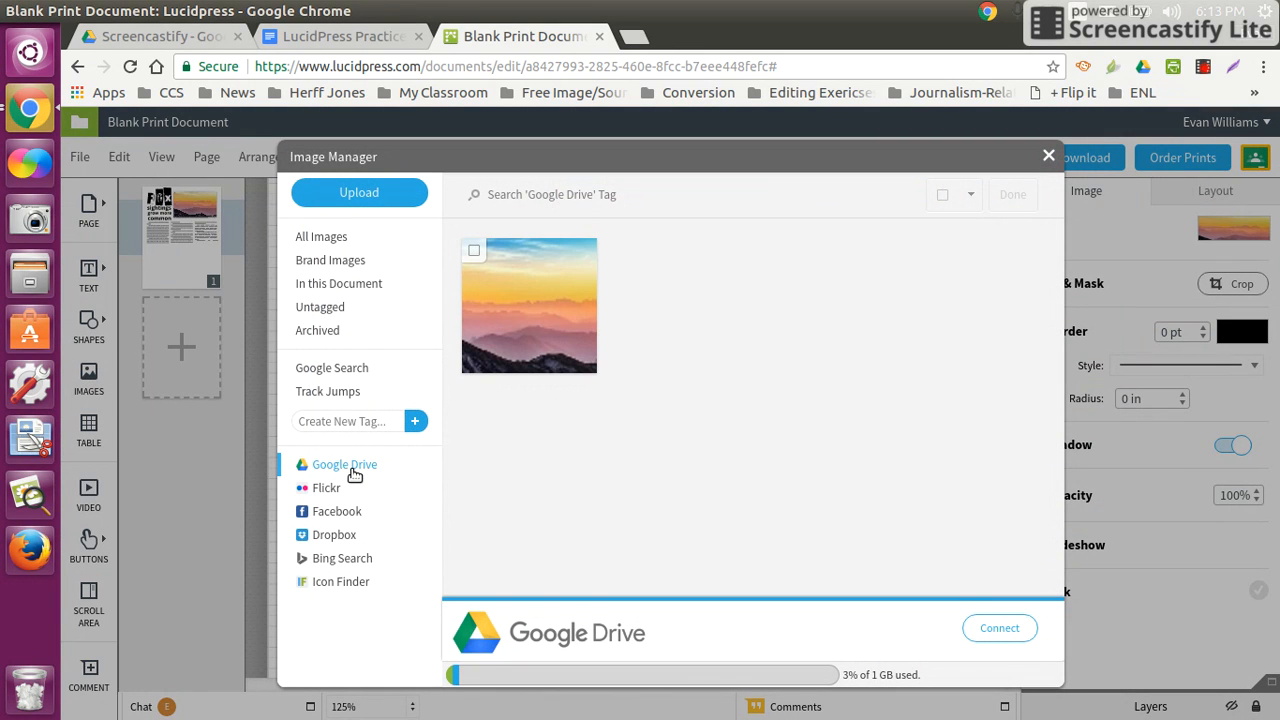
{"action": "left_click", "coordinate": [1000, 628]}
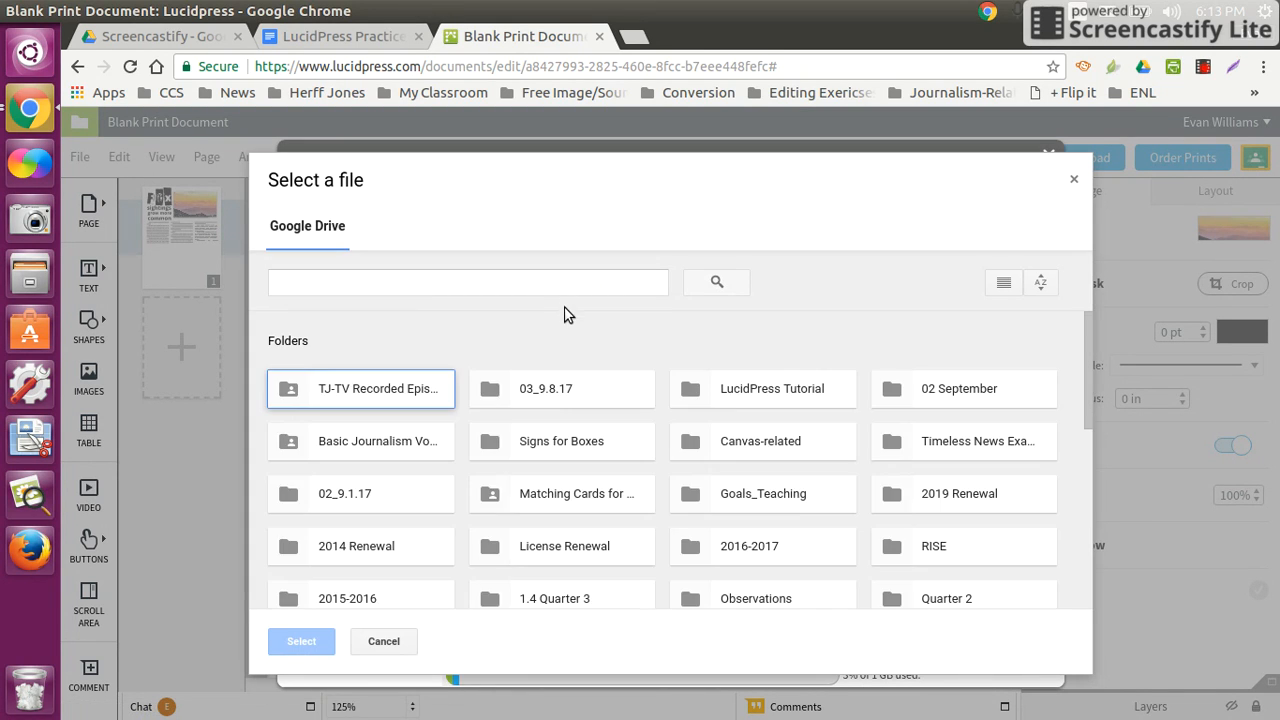
{"action": "double_click", "coordinate": [761, 390]}
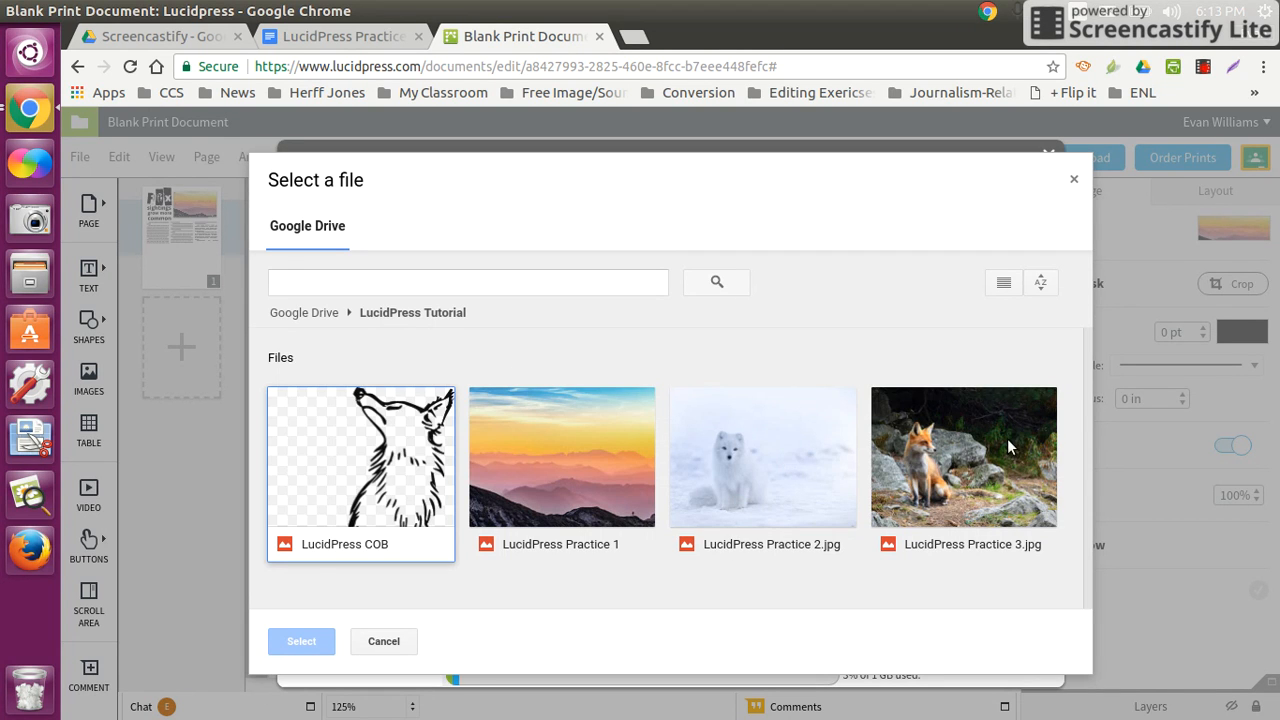
{"action": "double_click", "coordinate": [717, 462]}
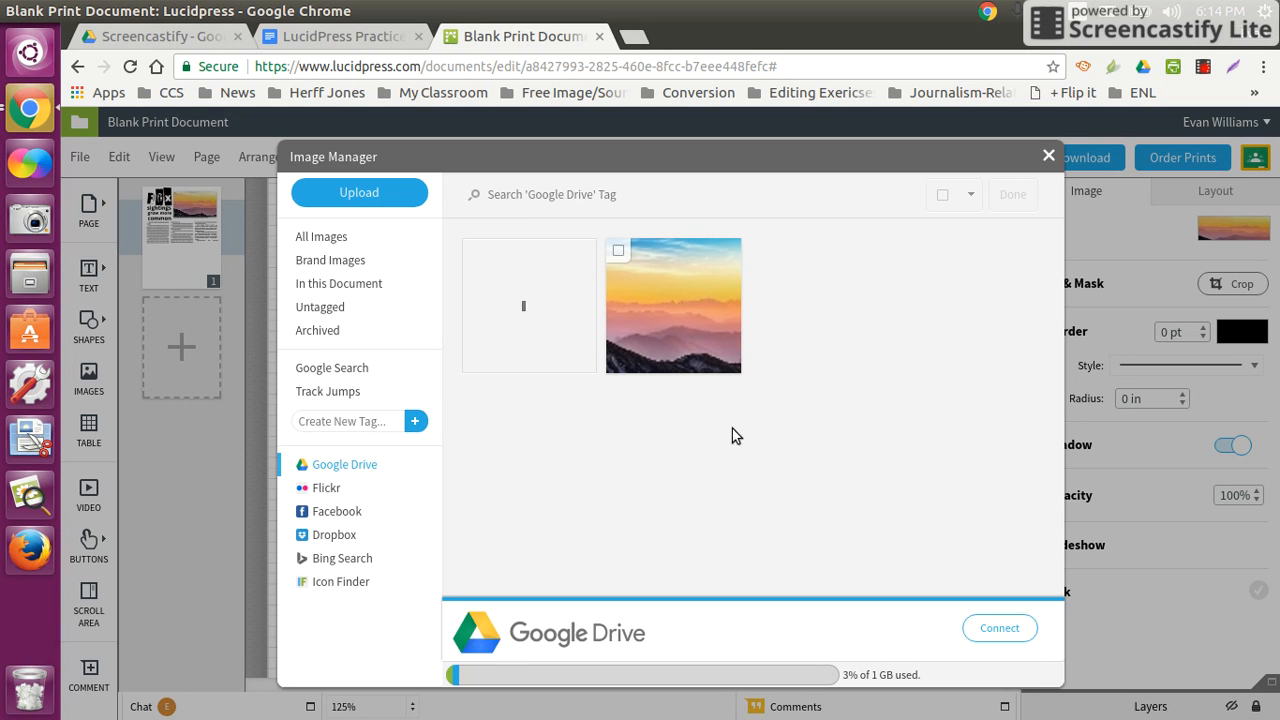
- Place the white fox photo on the story and shrink it to about 1.6 by 1.1 in, straddling the first two text columns
{"action": "left_click", "coordinate": [565, 307]}
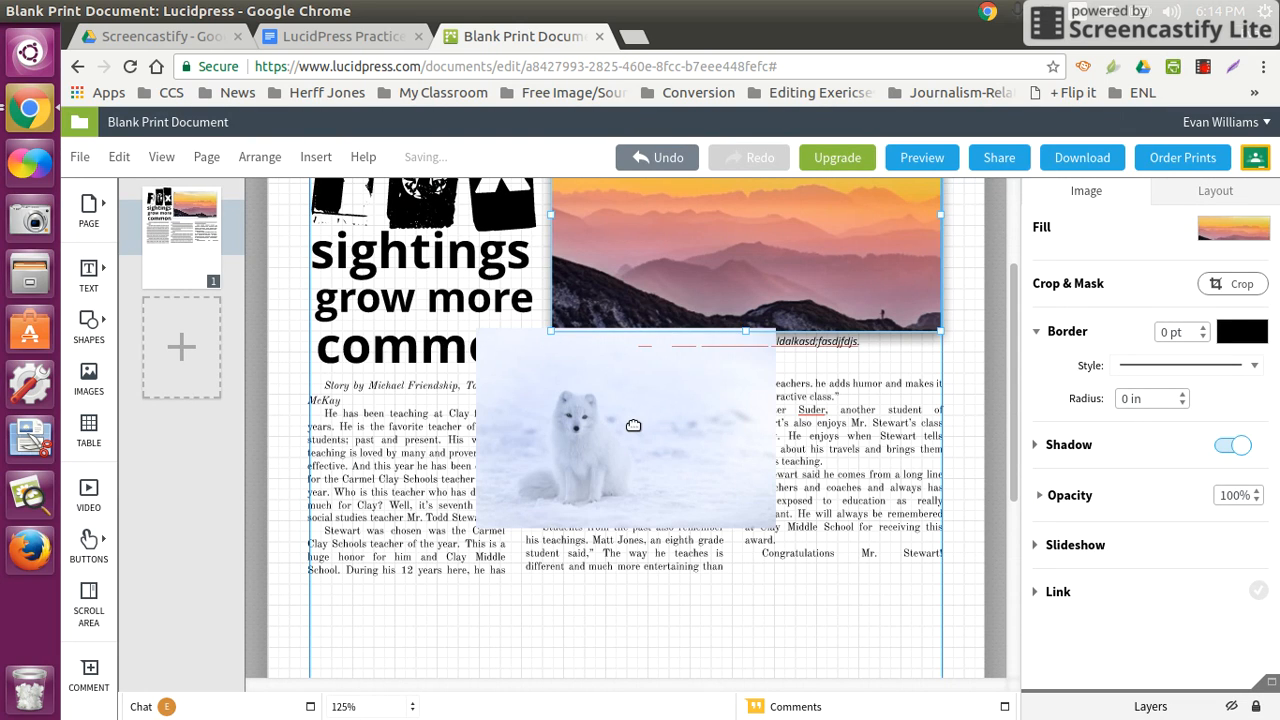
{"action": "left_click_drag", "start_coordinate": [634, 428], "coordinate": [662, 543]}
{"action": "scroll", "coordinate": [660, 520], "scroll_direction": "down", "scroll_amount": 1}
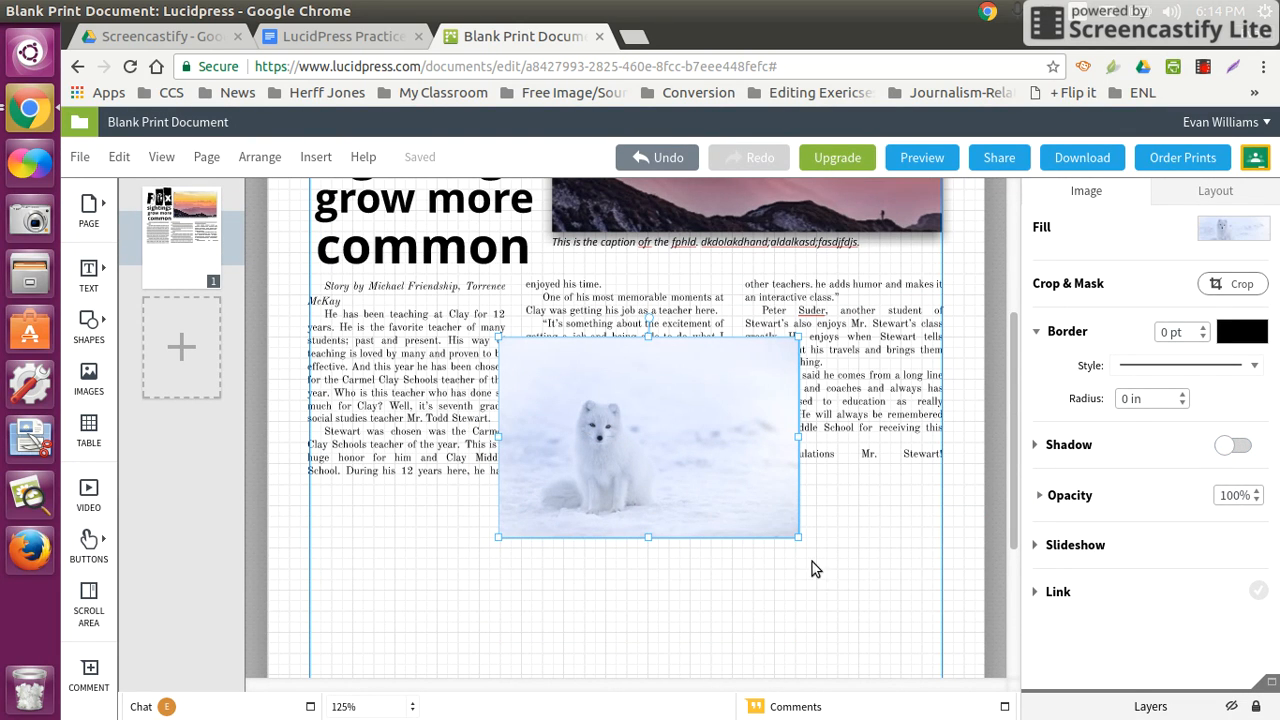
{"action": "left_click_drag", "start_coordinate": [802, 543], "coordinate": [552, 361]}
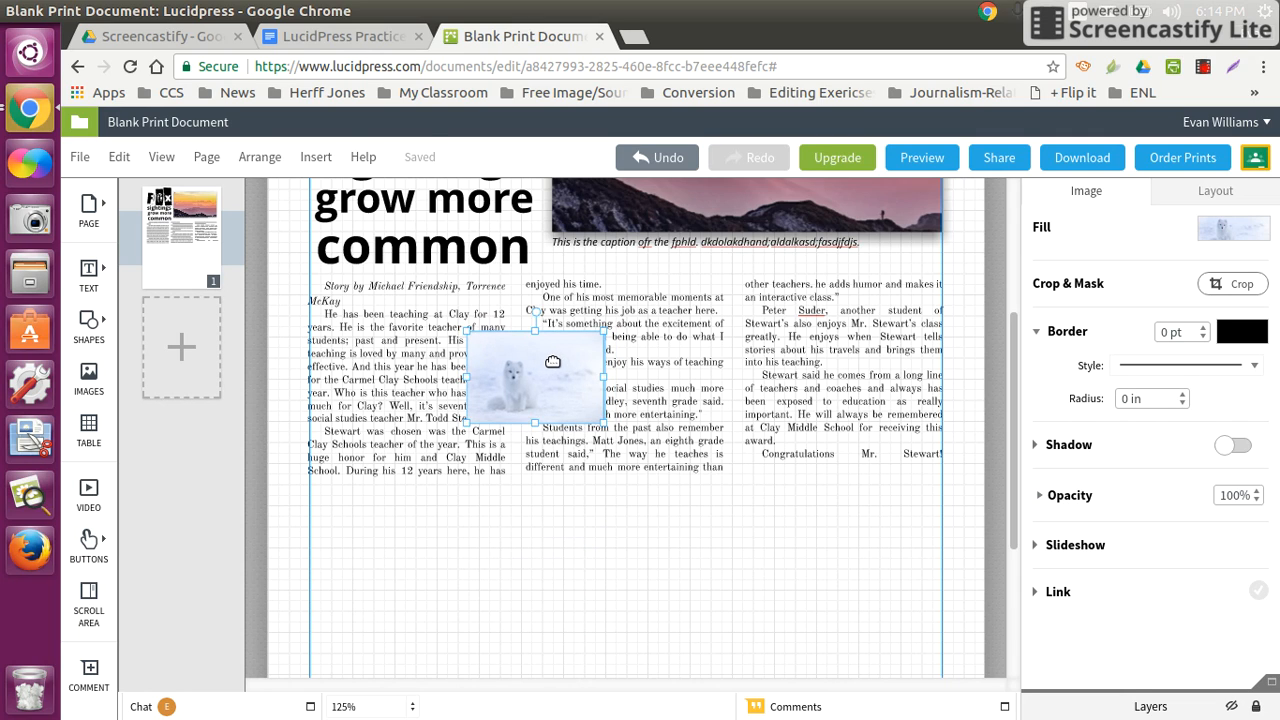
- Turn on text wrapping for the white fox photo
{"action": "left_click", "coordinate": [1190, 199]}
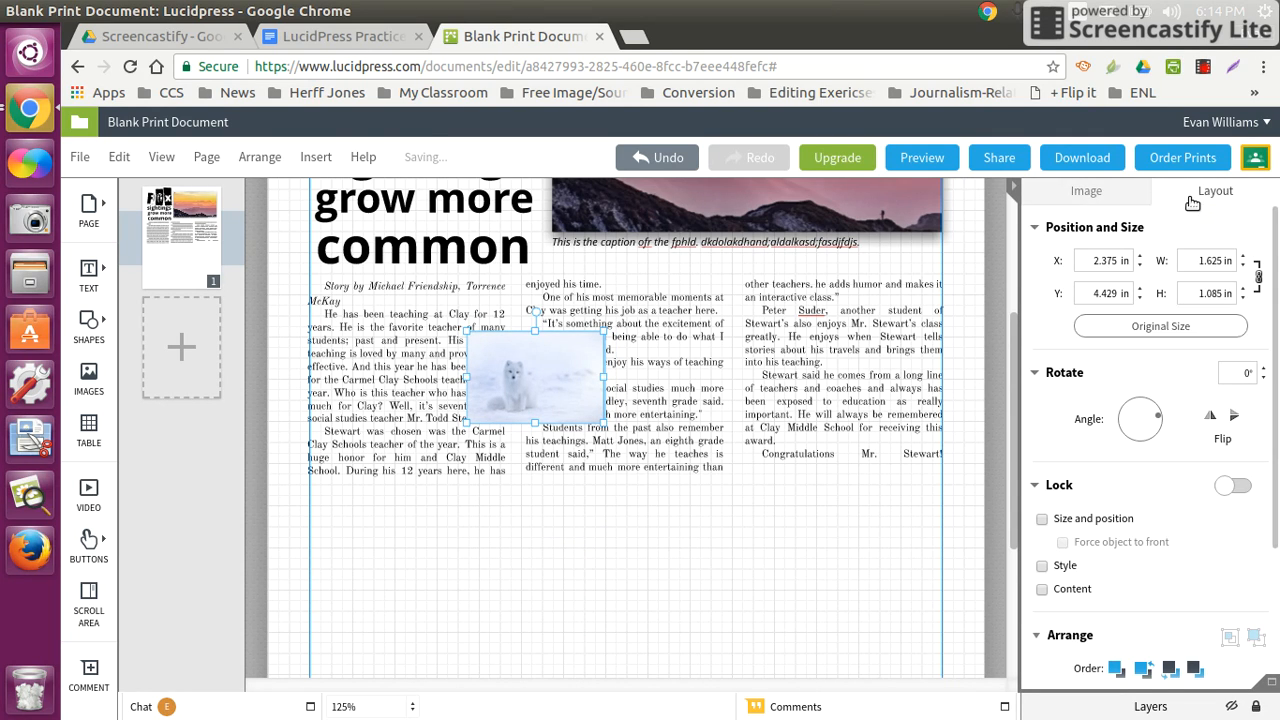
{"action": "scroll", "coordinate": [1143, 494], "scroll_direction": "down", "scroll_amount": 3}
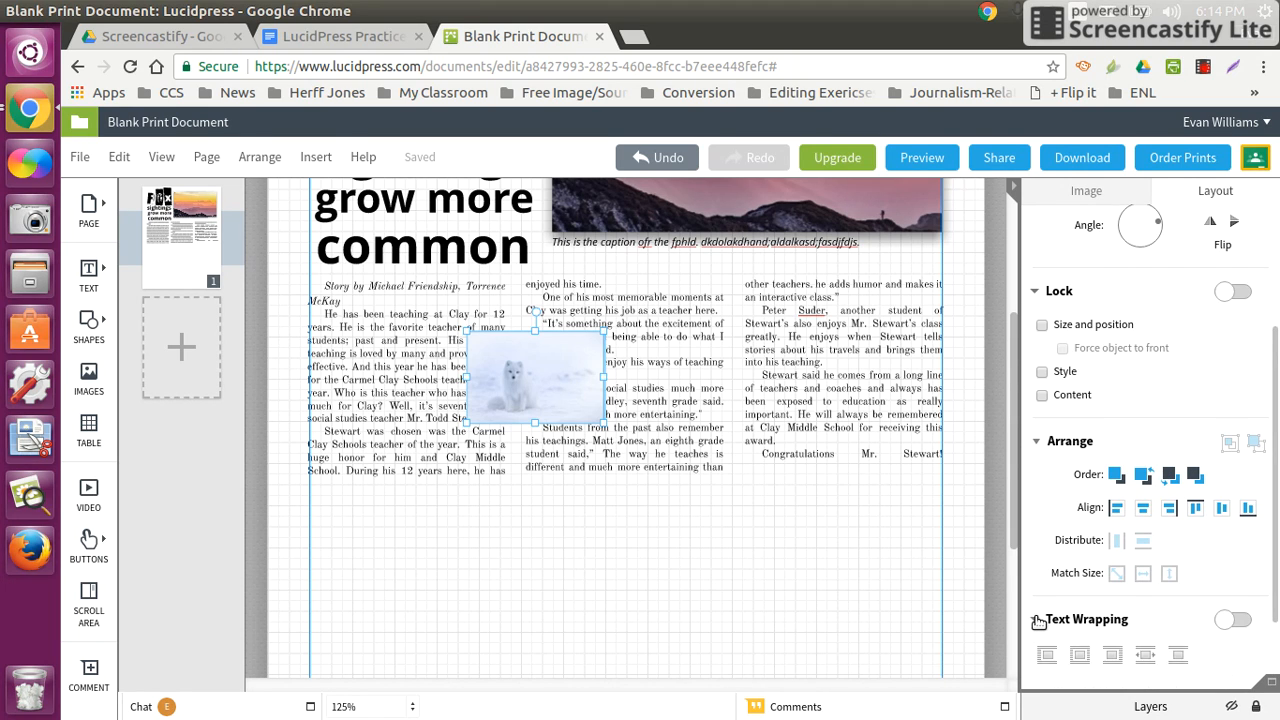
{"action": "left_click", "coordinate": [1037, 620]}
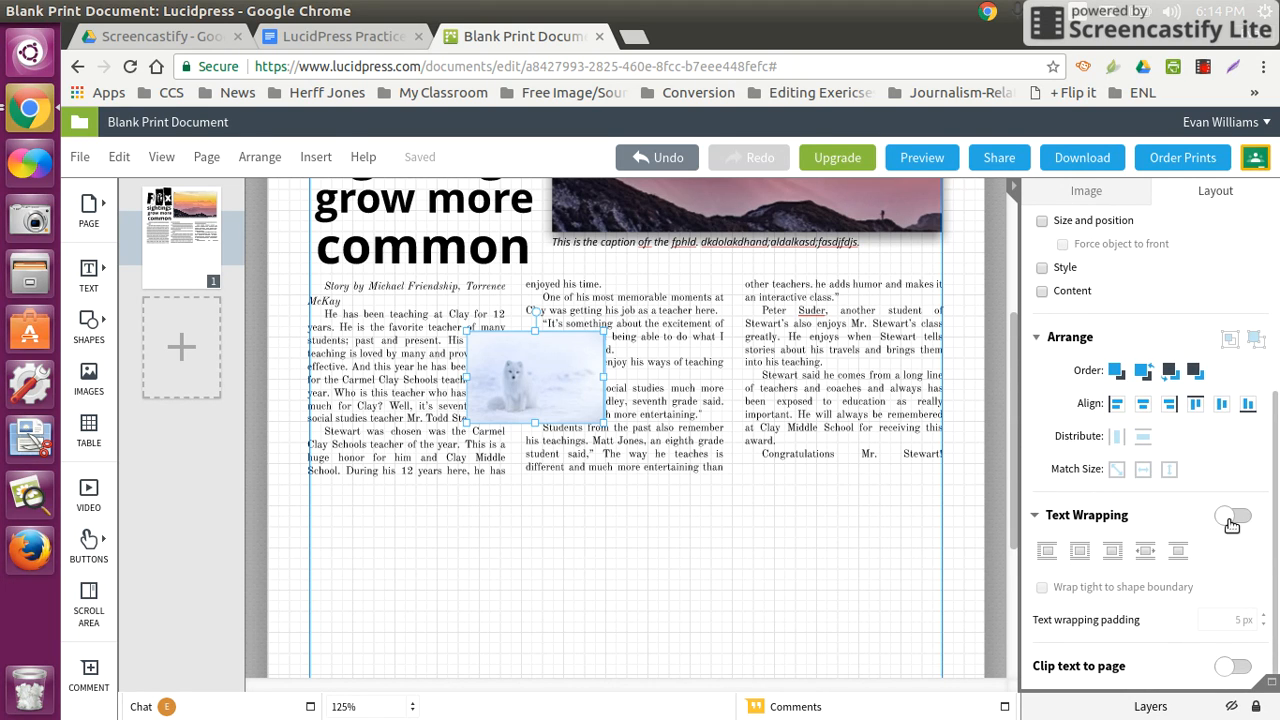
{"action": "left_click", "coordinate": [1231, 521]}
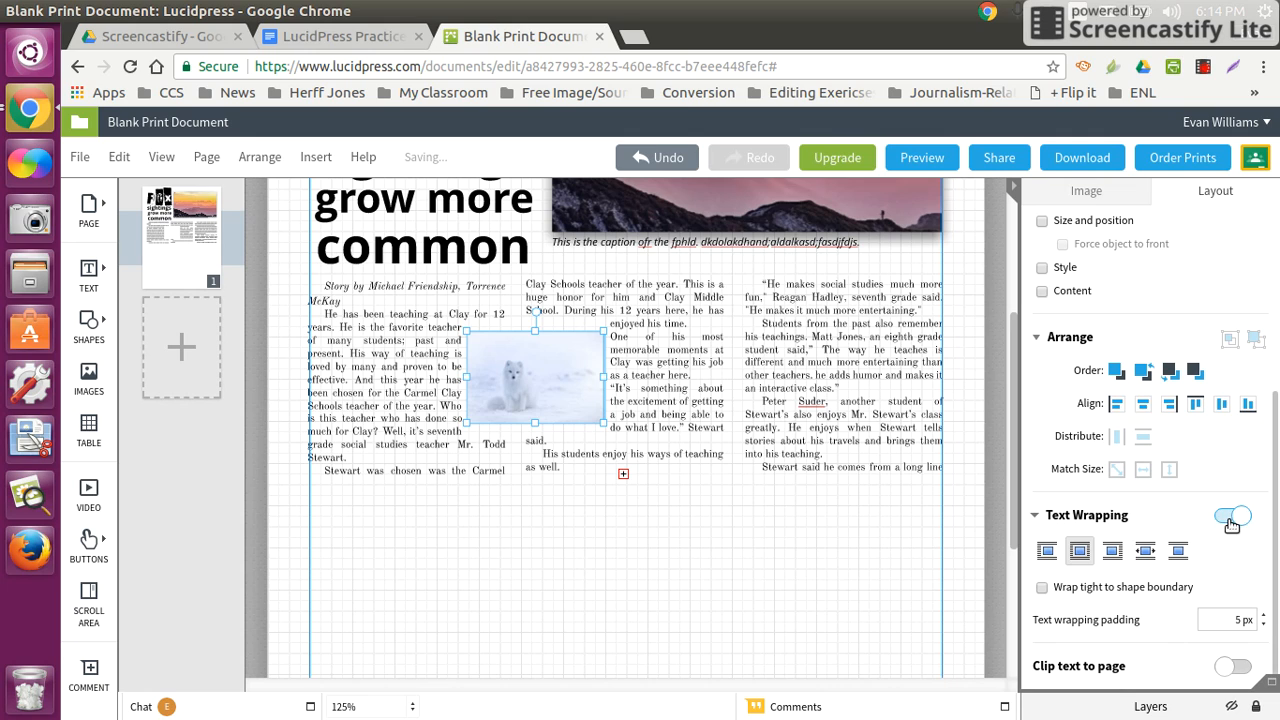
- Try the alternative wrap styles on the fox photo, including above and below only, and return to wrapping text around the object
{"action": "left_click", "coordinate": [1047, 551]}
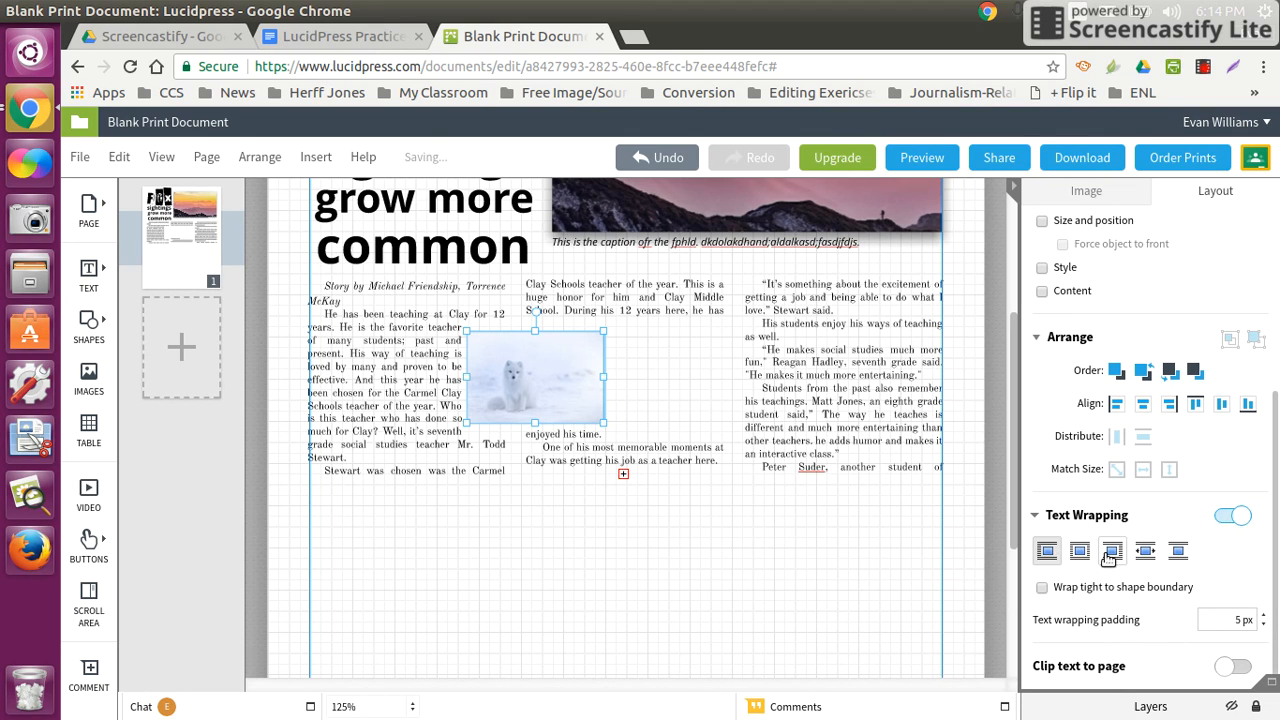
{"action": "left_click", "coordinate": [1082, 552]}
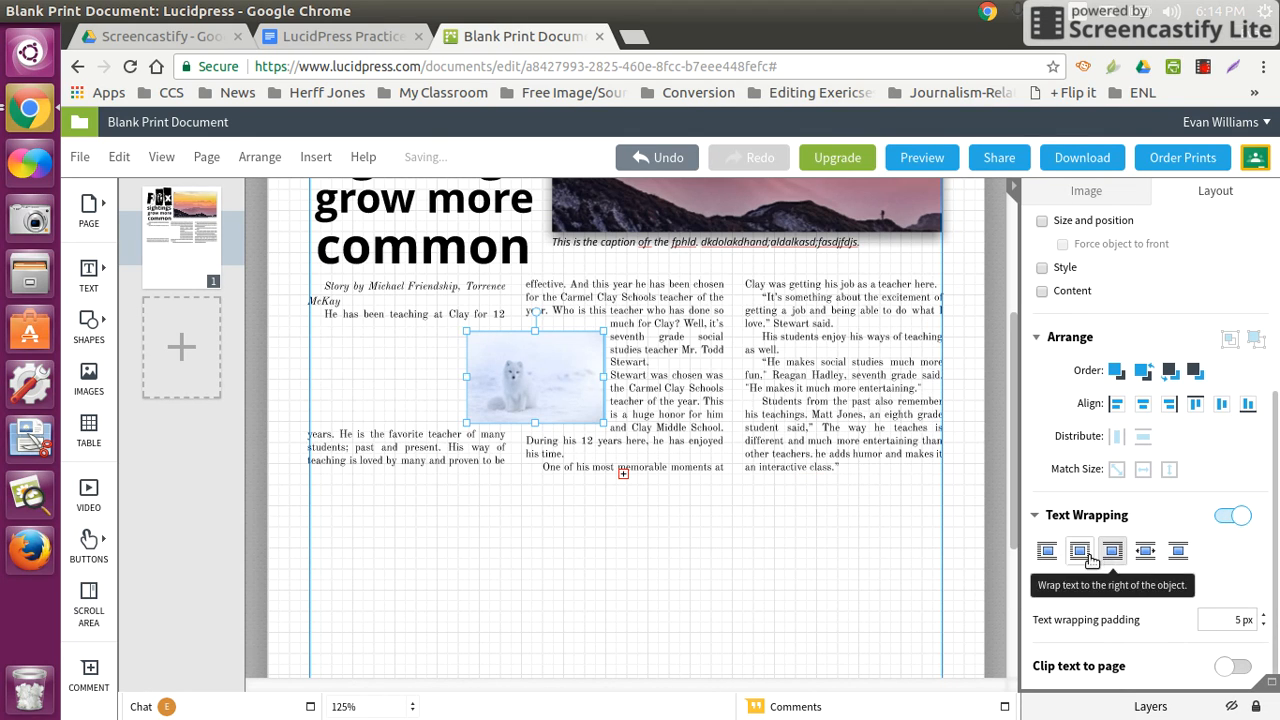
{"action": "left_click", "coordinate": [1145, 551]}
{"action": "left_click", "coordinate": [1178, 556]}
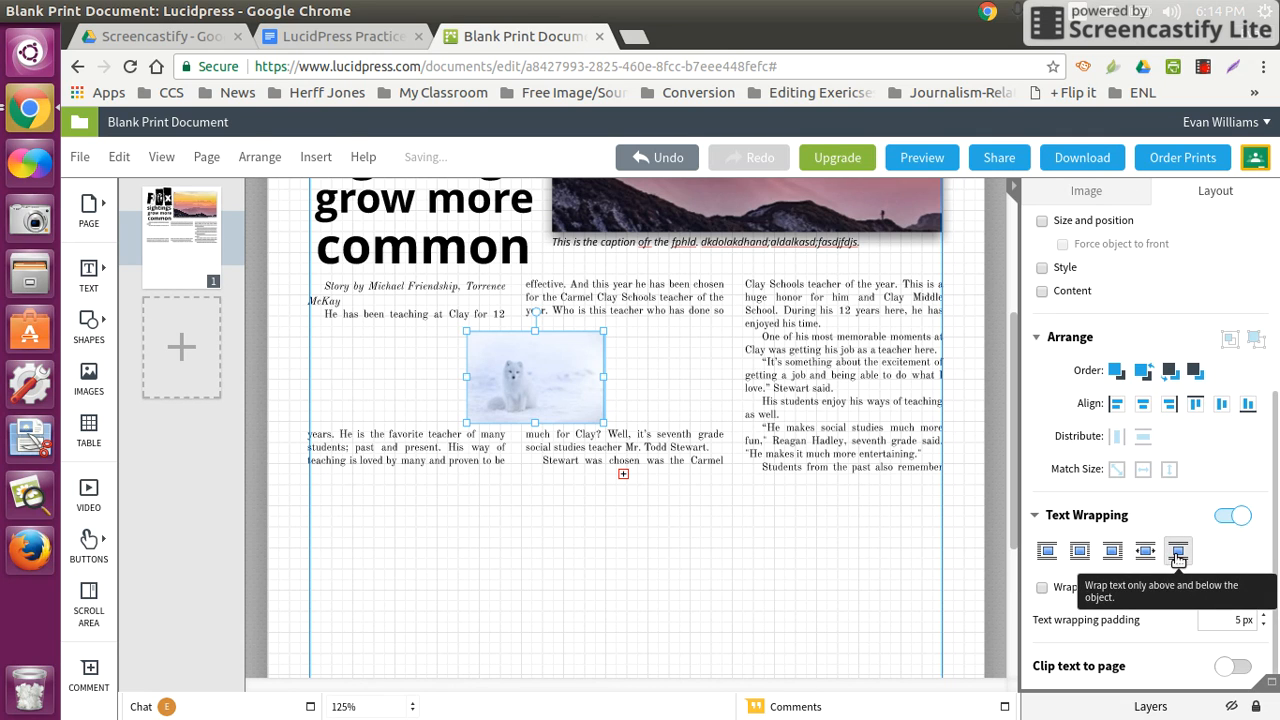
{"action": "left_click", "coordinate": [1082, 550]}
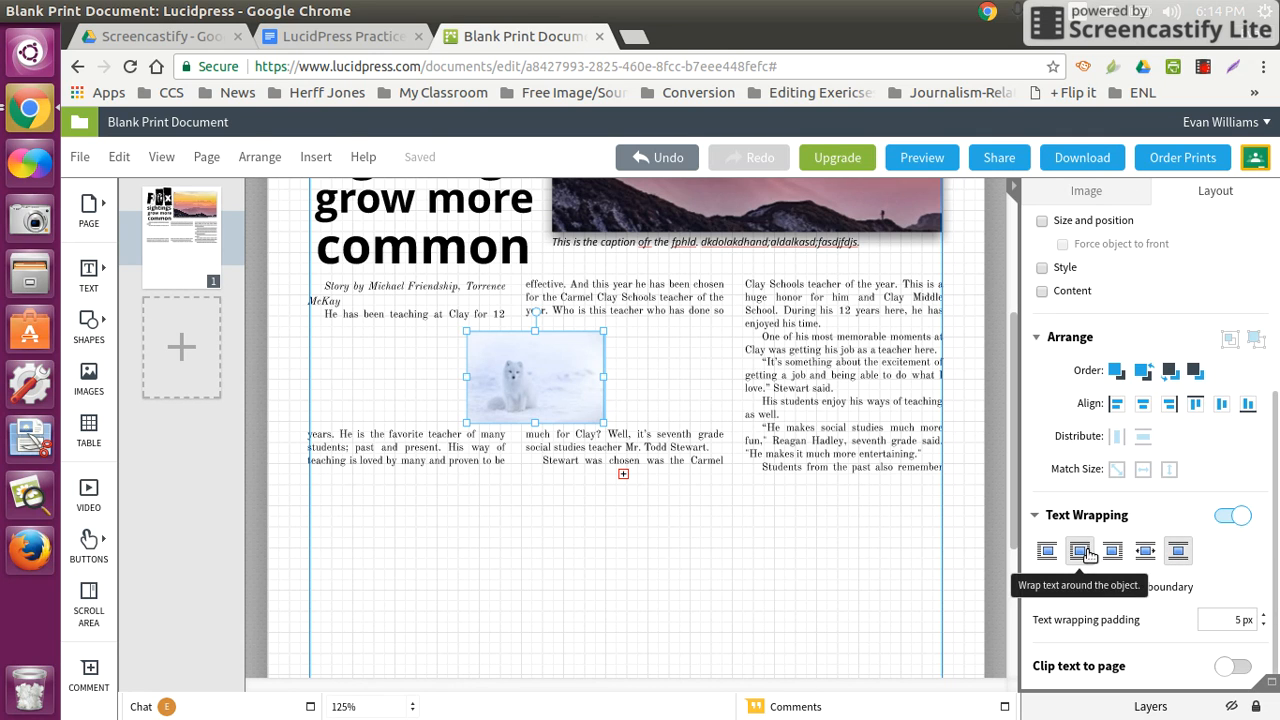
- Shift the fox photo slightly left so it sits more evenly between the first two story columns
{"action": "left_click", "coordinate": [760, 561]}
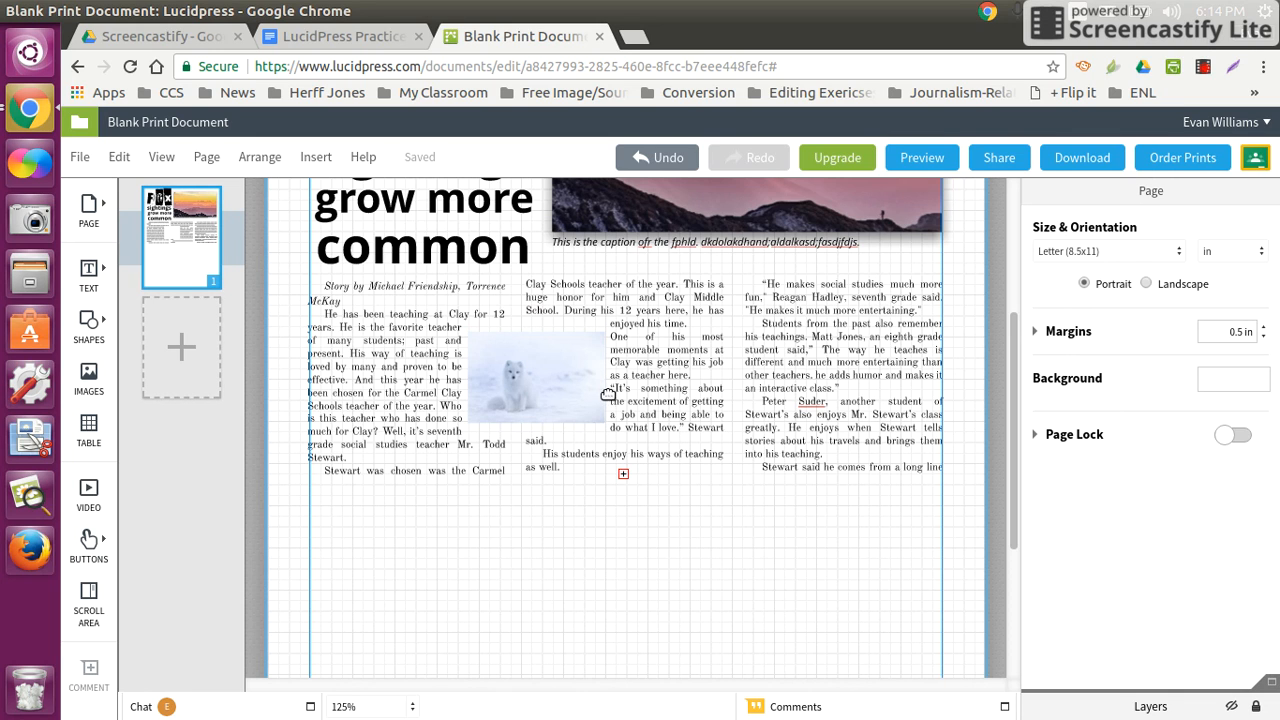
{"action": "left_click", "coordinate": [563, 389]}
{"action": "mouse_move", "coordinate": [563, 389]}
{"action": "left_mouse_down"}
{"action": "mouse_move", "coordinate": [603, 381]}
{"action": "mouse_move", "coordinate": [542, 389]}
{"action": "left_mouse_up"}
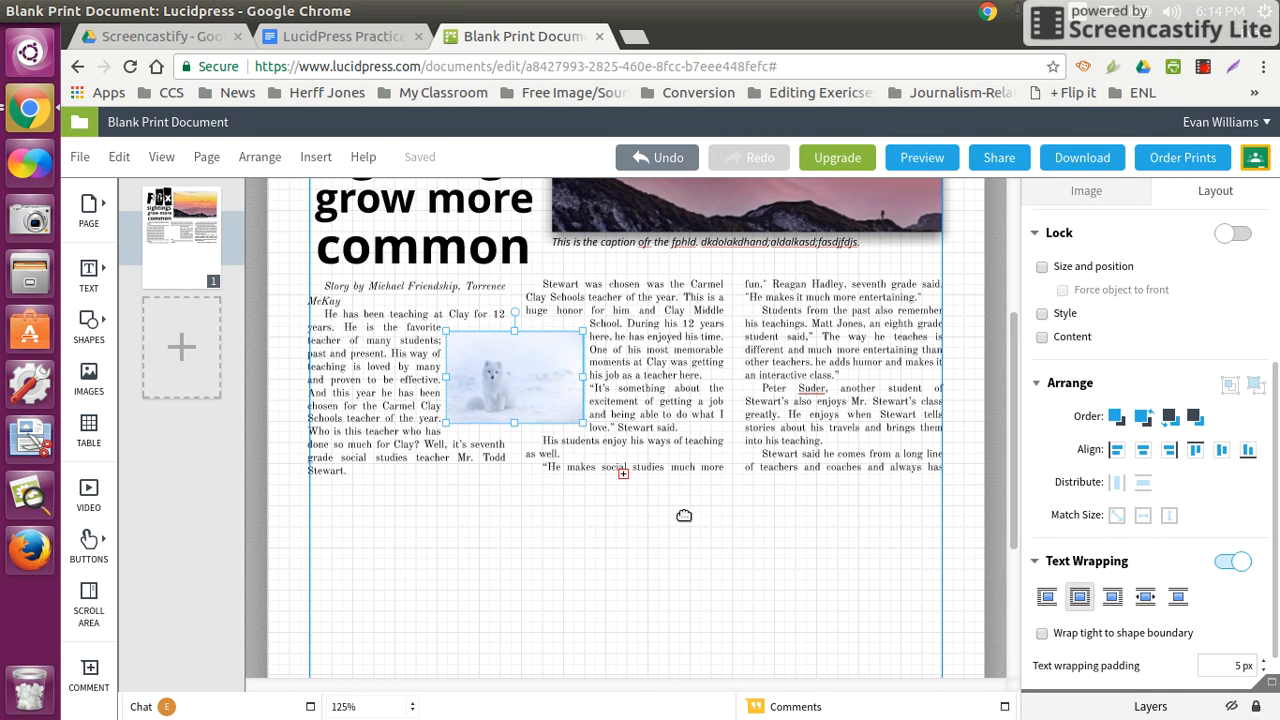
- Realign the story text box under the headline, extend it downward to fit the overflowing text, and lower the fox photo slightly
{"action": "left_click", "coordinate": [625, 482]}
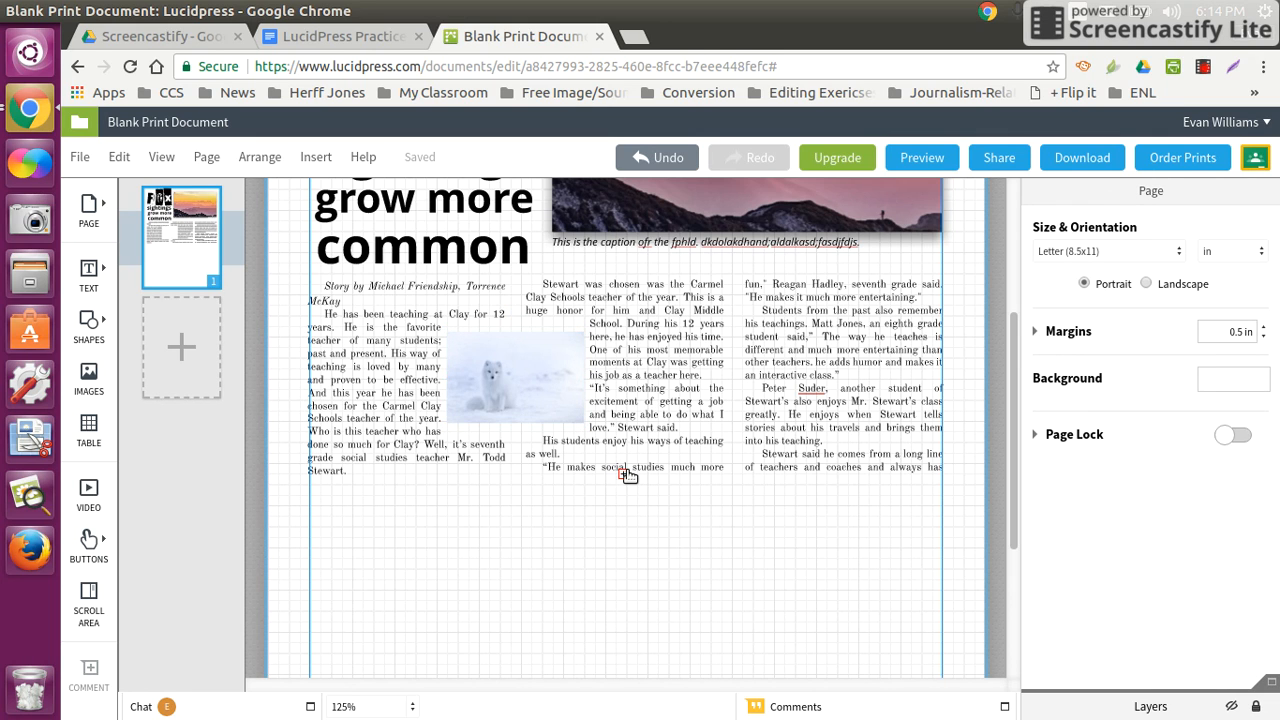
{"action": "mouse_move", "coordinate": [627, 473]}
{"action": "left_mouse_down"}
{"action": "mouse_move", "coordinate": [627, 510]}
{"action": "mouse_move", "coordinate": [628, 457]}
{"action": "left_mouse_up"}
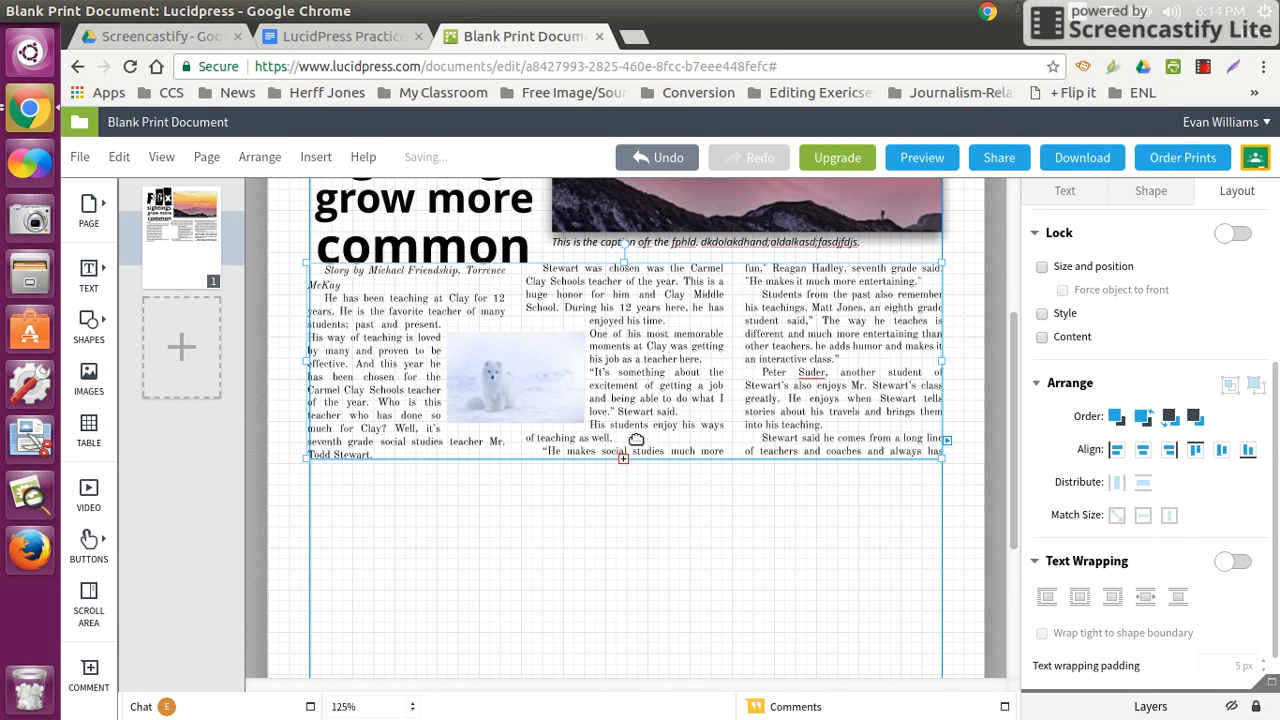
{"action": "mouse_move", "coordinate": [647, 414]}
{"action": "left_mouse_down"}
{"action": "mouse_move", "coordinate": [643, 430]}
{"action": "mouse_move", "coordinate": [660, 418]}
{"action": "left_mouse_up"}
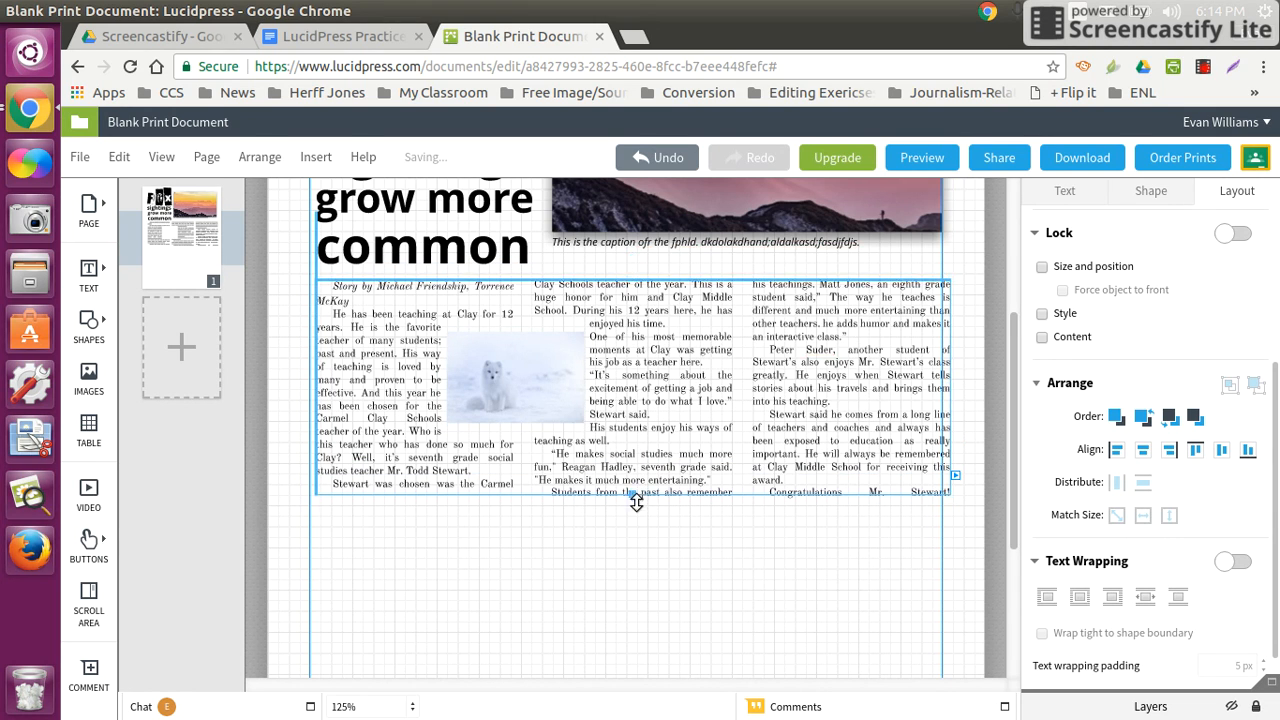
{"action": "left_click_drag", "start_coordinate": [632, 494], "coordinate": [632, 505]}
{"action": "left_click", "coordinate": [759, 564]}
{"action": "left_click_drag", "start_coordinate": [537, 381], "coordinate": [508, 392]}
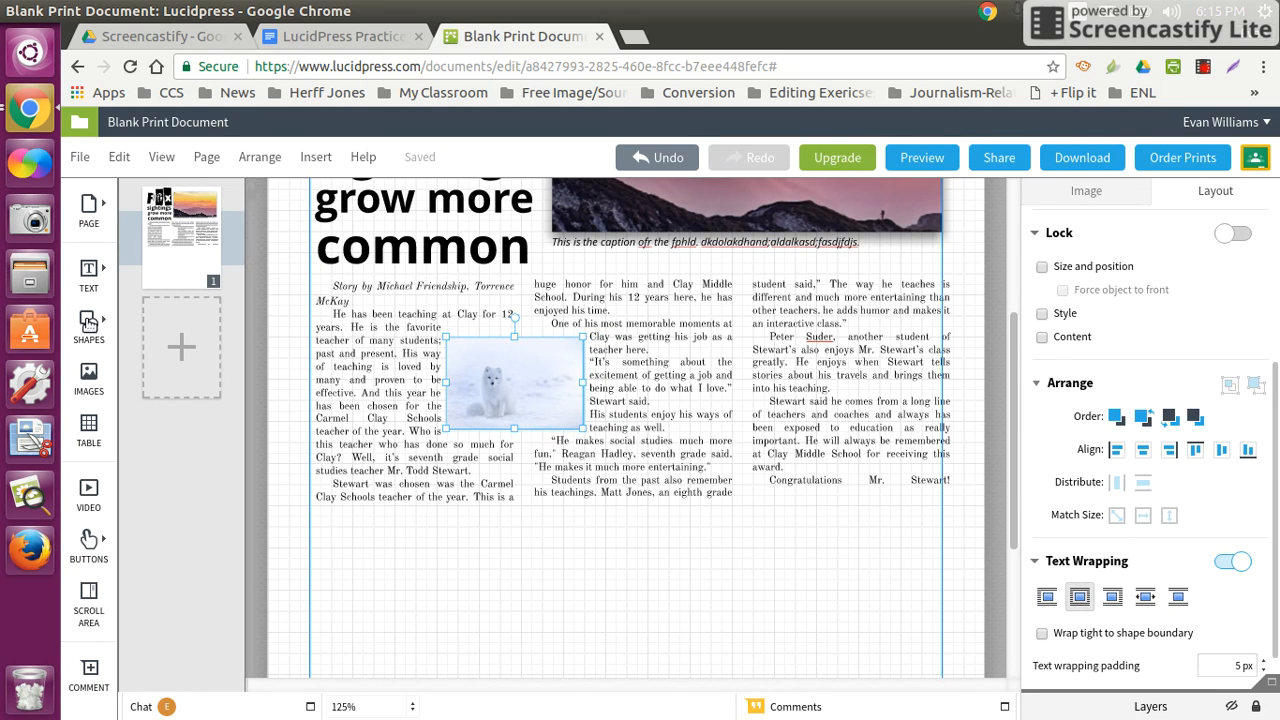
- Add a body text box to the page and format its placeholder text as 9 pt italic
{"action": "mouse_move", "coordinate": [93, 273]}
{"action": "left_click", "coordinate": [197, 333]}
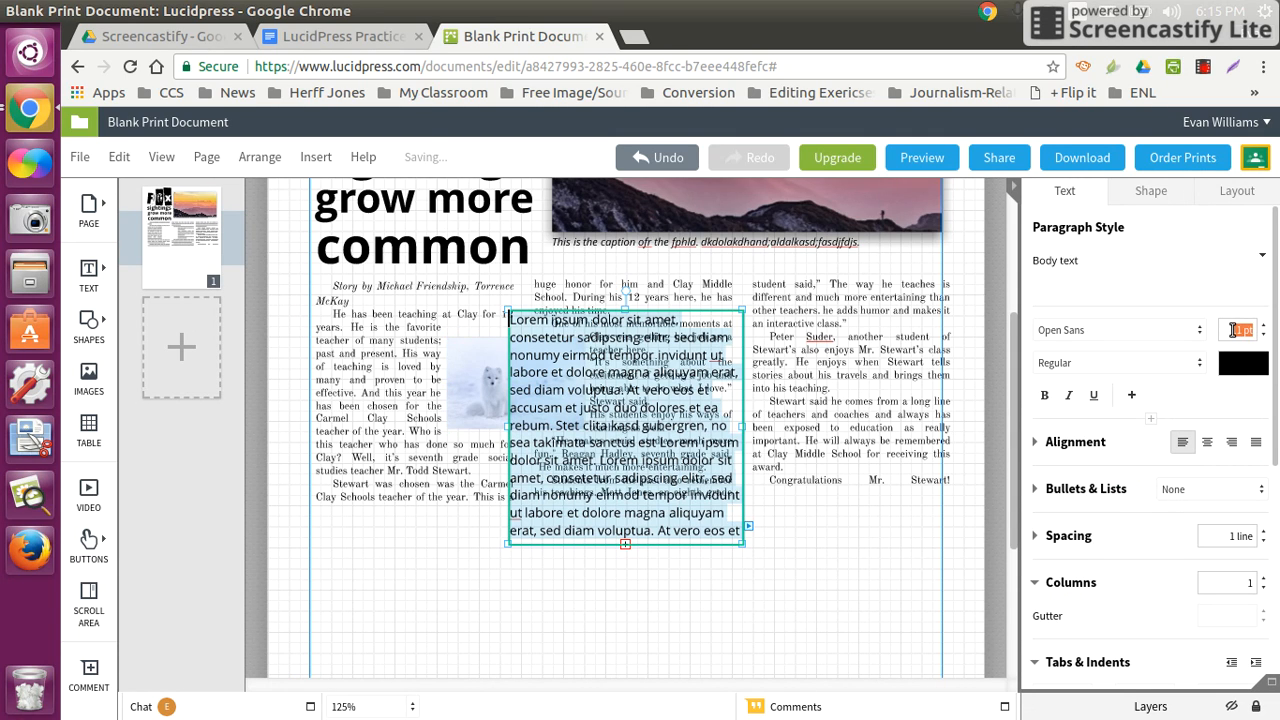
{"action": "type", "text": "9"}
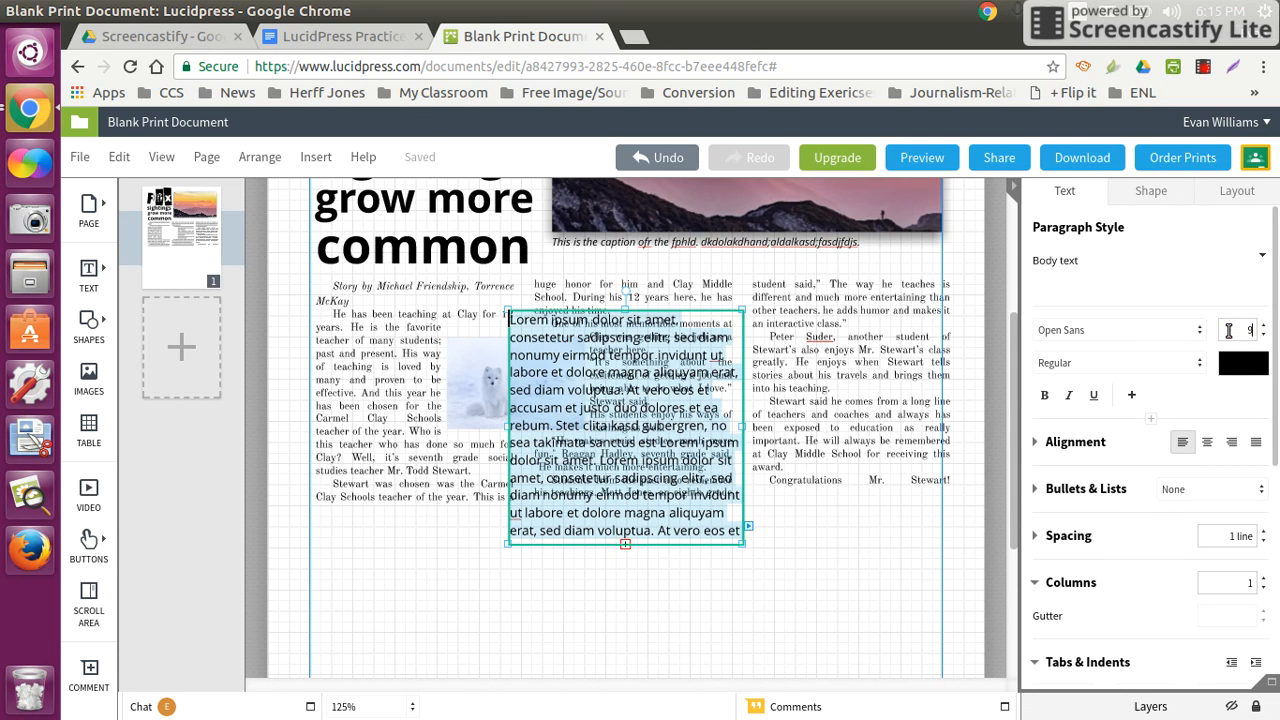
{"action": "left_click", "coordinate": [1069, 394]}
{"action": "scroll", "coordinate": [580, 376], "scroll_direction": "down", "scroll_amount": 1}
{"action": "left_click", "coordinate": [739, 635]}
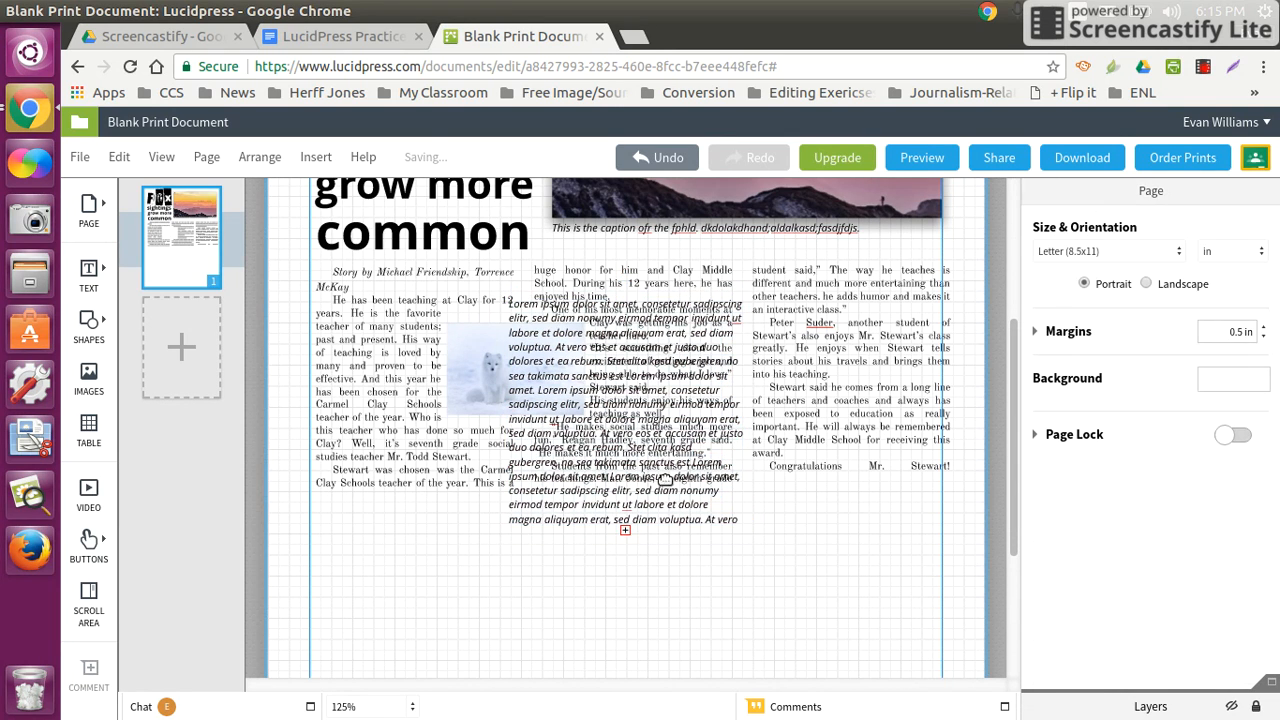
- Move the new text box below the story and replace its placeholder with "FAke caption goes here. Please read it."
{"action": "left_click_drag", "start_coordinate": [655, 455], "coordinate": [677, 612]}
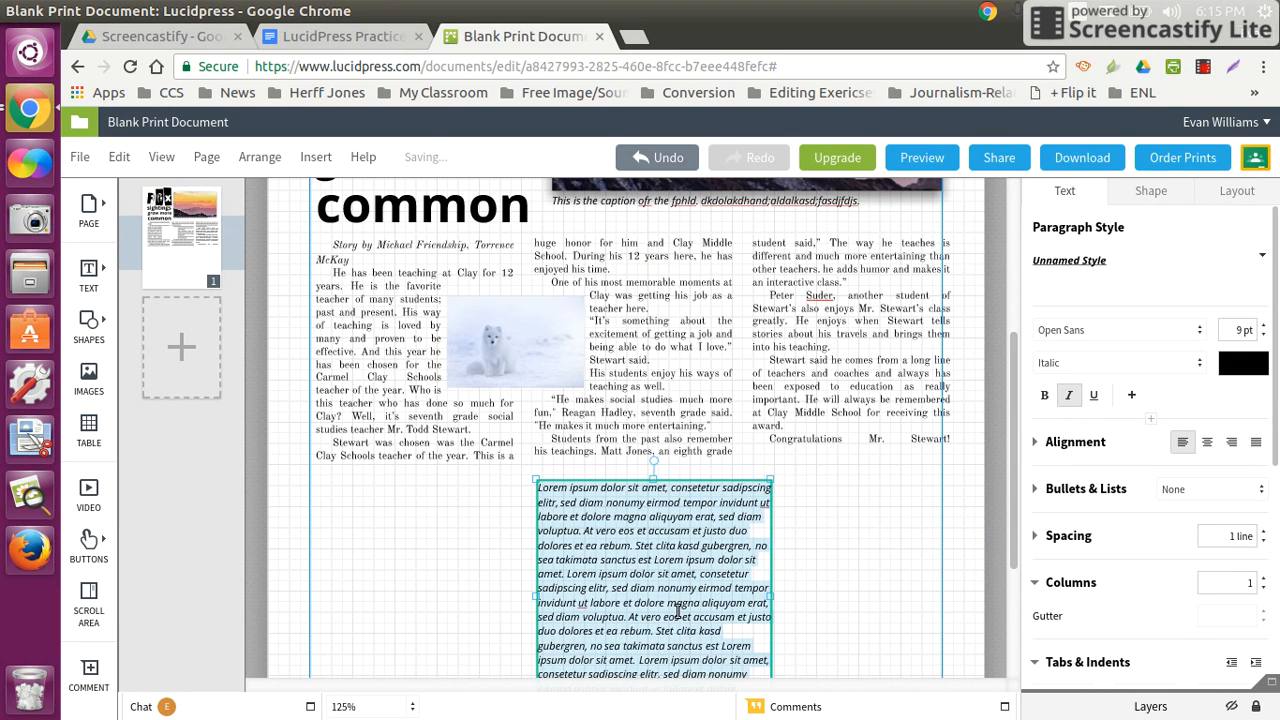
{"action": "type", "text": "FAI"}
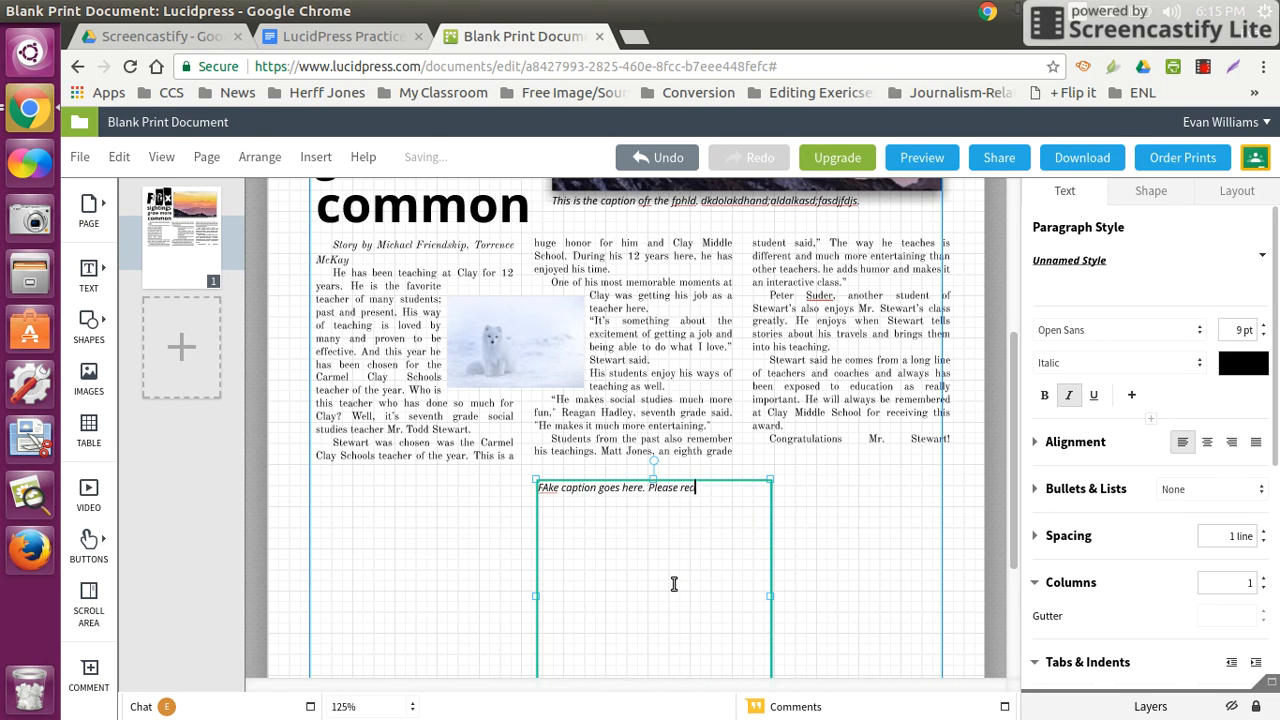
- Shrink the caption box to two lines high and the fox photo's width, and set it in the blank area below the story
{"action": "scroll", "coordinate": [686, 622], "scroll_direction": "down", "scroll_amount": 1}
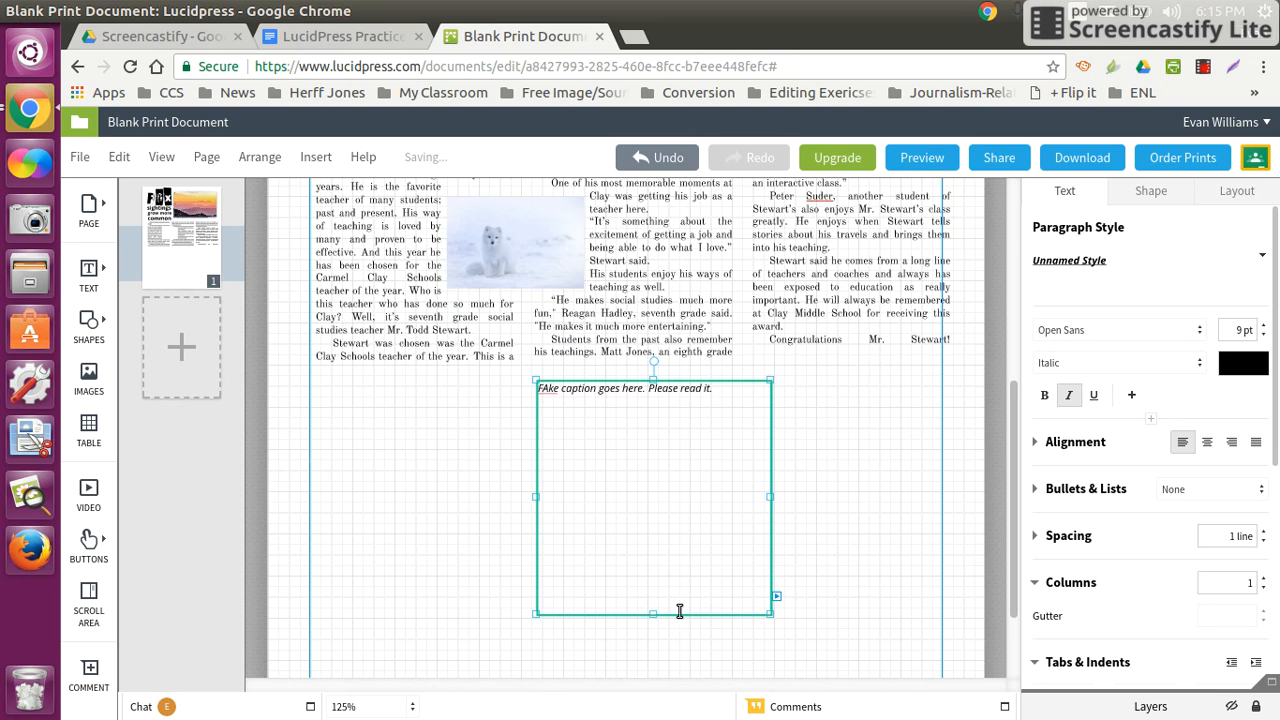
{"action": "left_click_drag", "start_coordinate": [654, 614], "coordinate": [522, 308]}
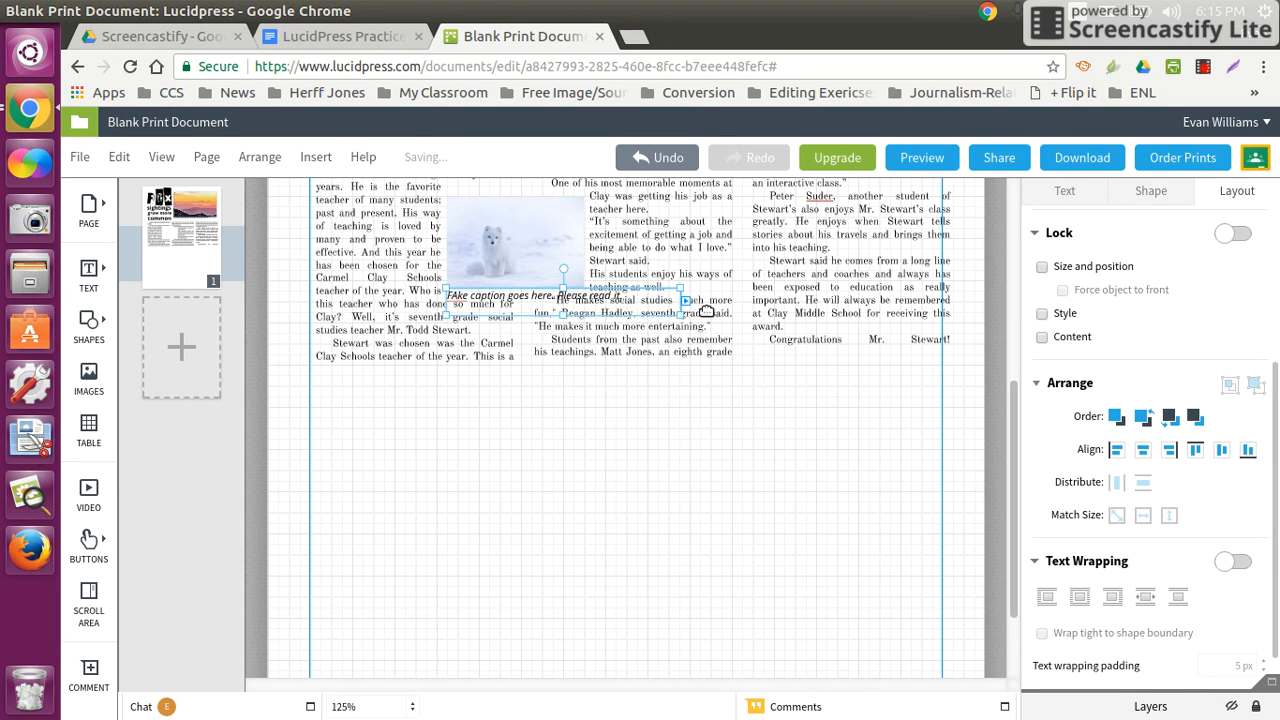
{"action": "left_click_drag", "start_coordinate": [684, 316], "coordinate": [580, 418]}
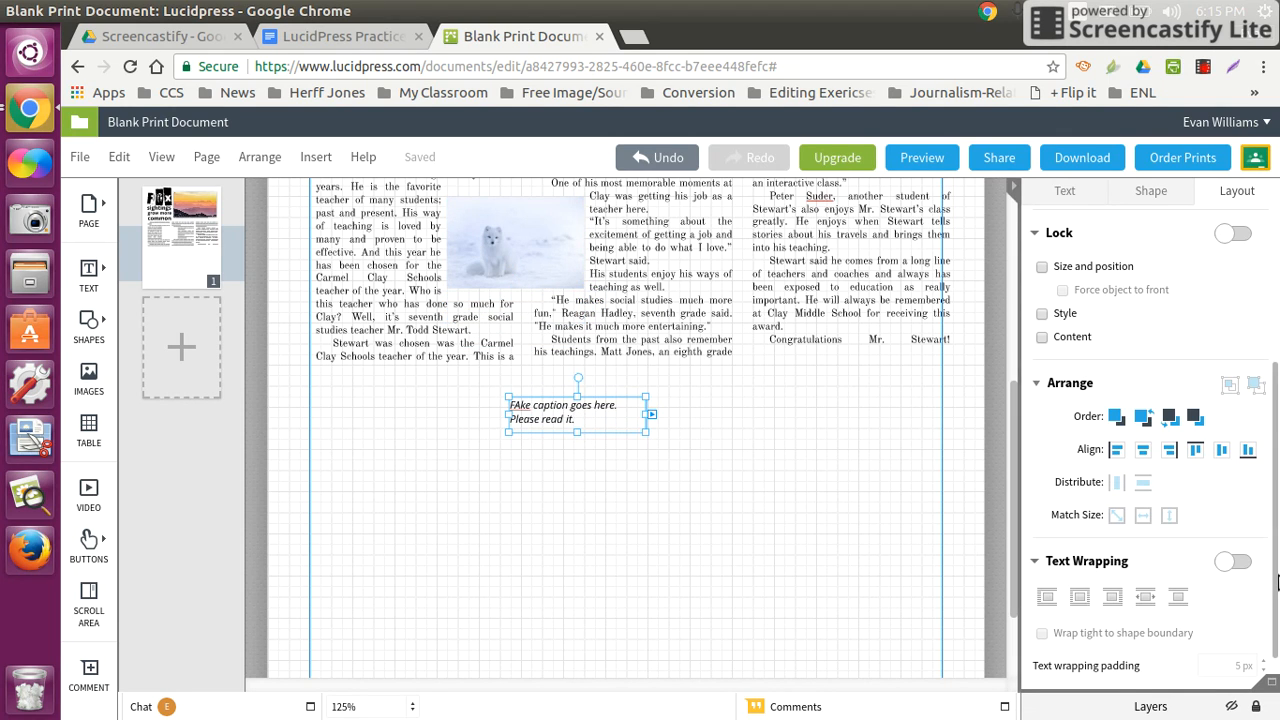
- Turn on text wrapping around the caption box and place it directly beneath the fox photo
{"action": "left_click", "coordinate": [1233, 564]}
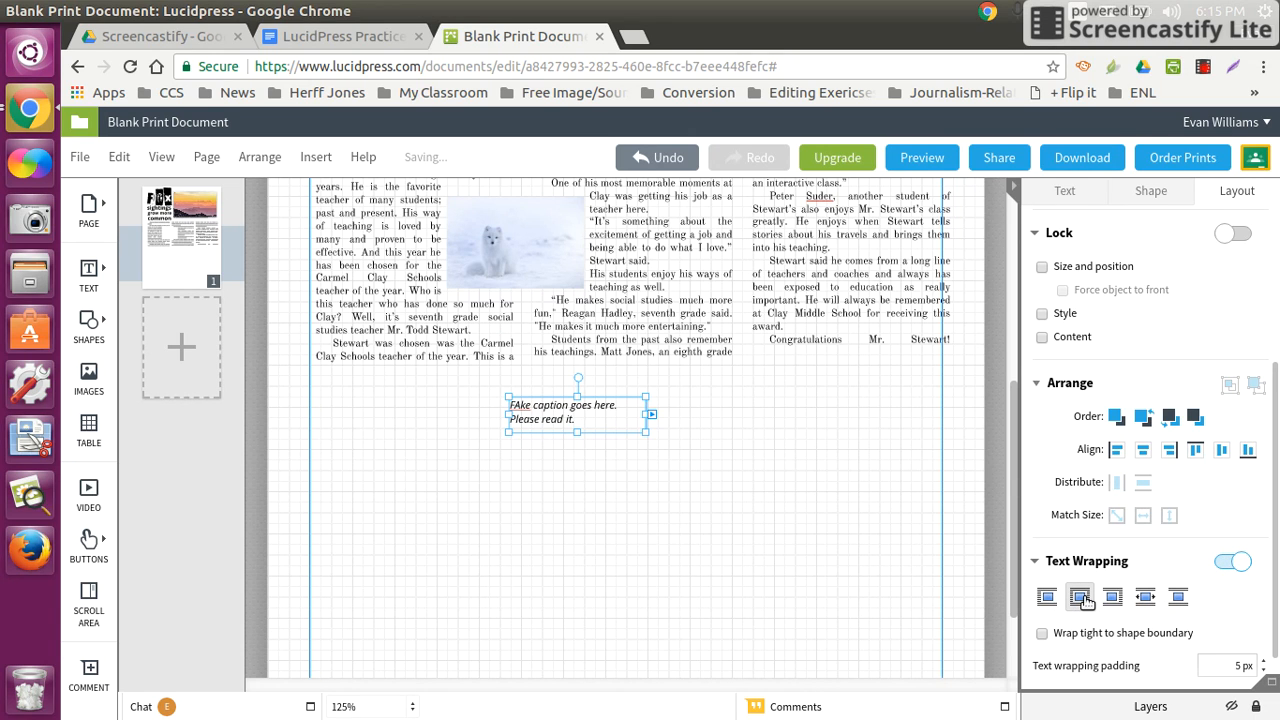
{"action": "left_click_drag", "start_coordinate": [557, 411], "coordinate": [495, 304]}
{"action": "left_click", "coordinate": [556, 451]}
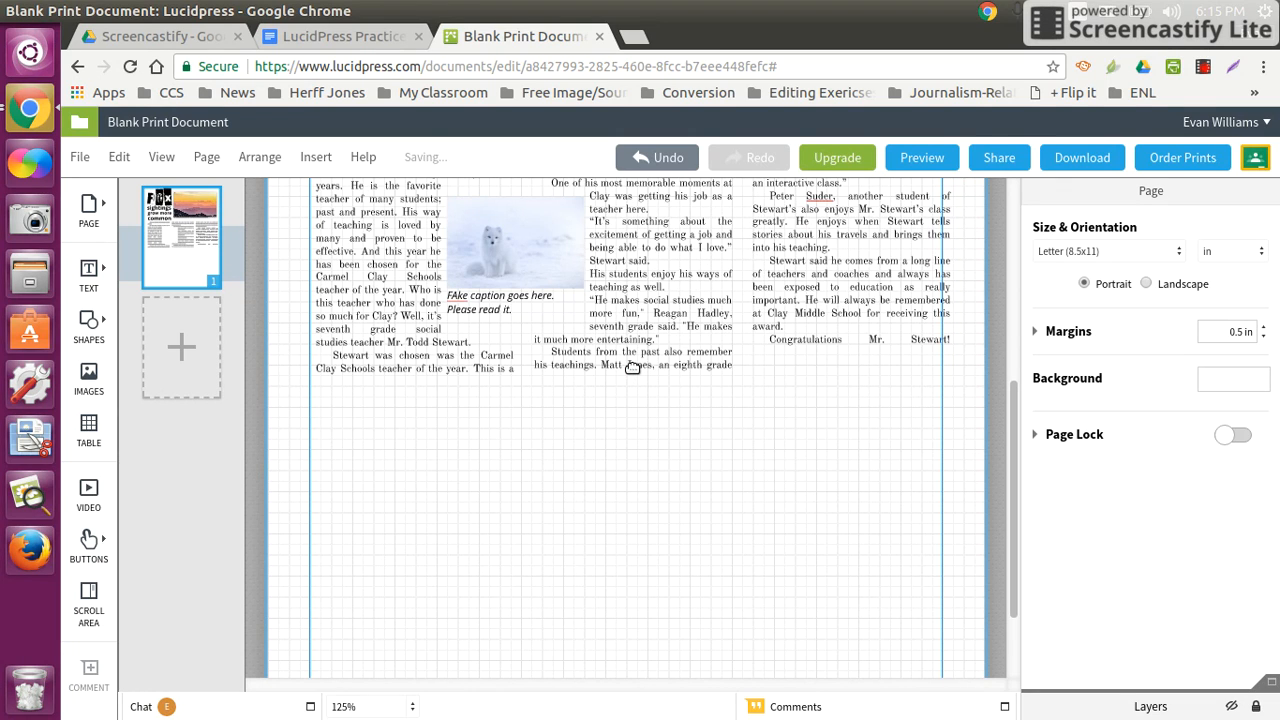
- Import the LucidPress COB image from the LucidPress Tutorial folder in Google Drive into the image library
{"action": "scroll", "coordinate": [786, 462], "scroll_direction": "up", "scroll_amount": 3}
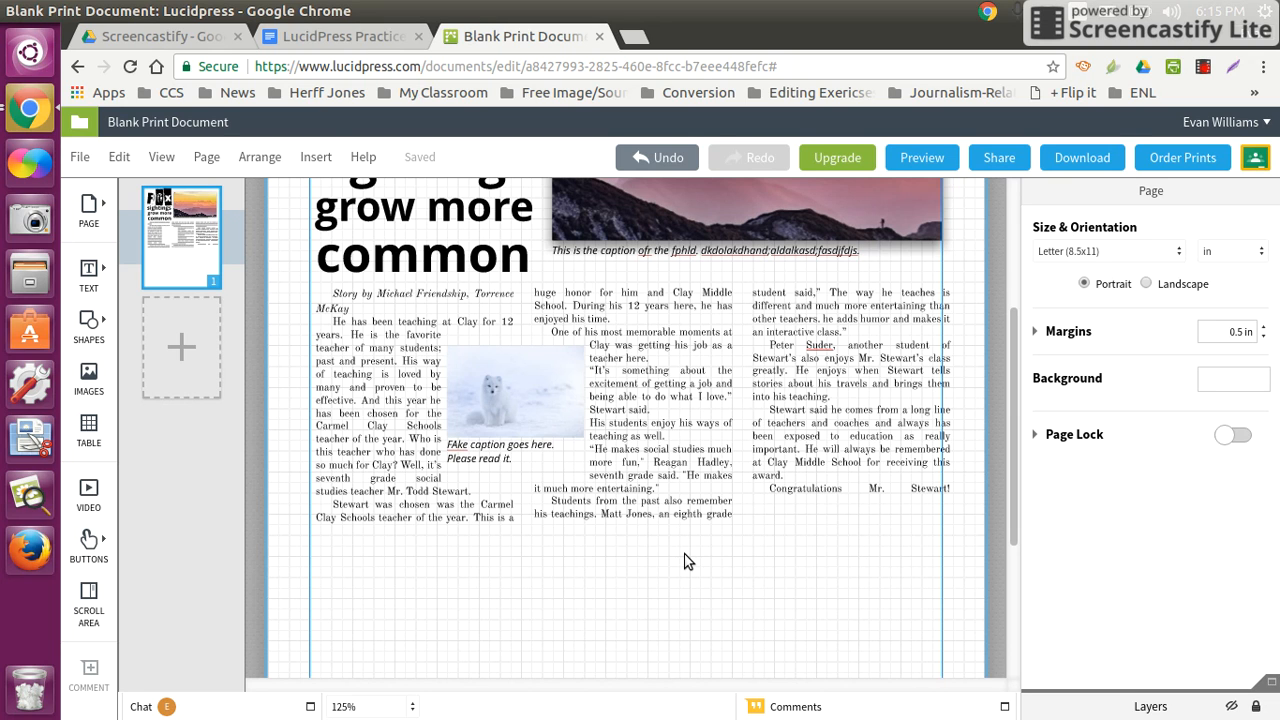
{"action": "left_click", "coordinate": [89, 375]}
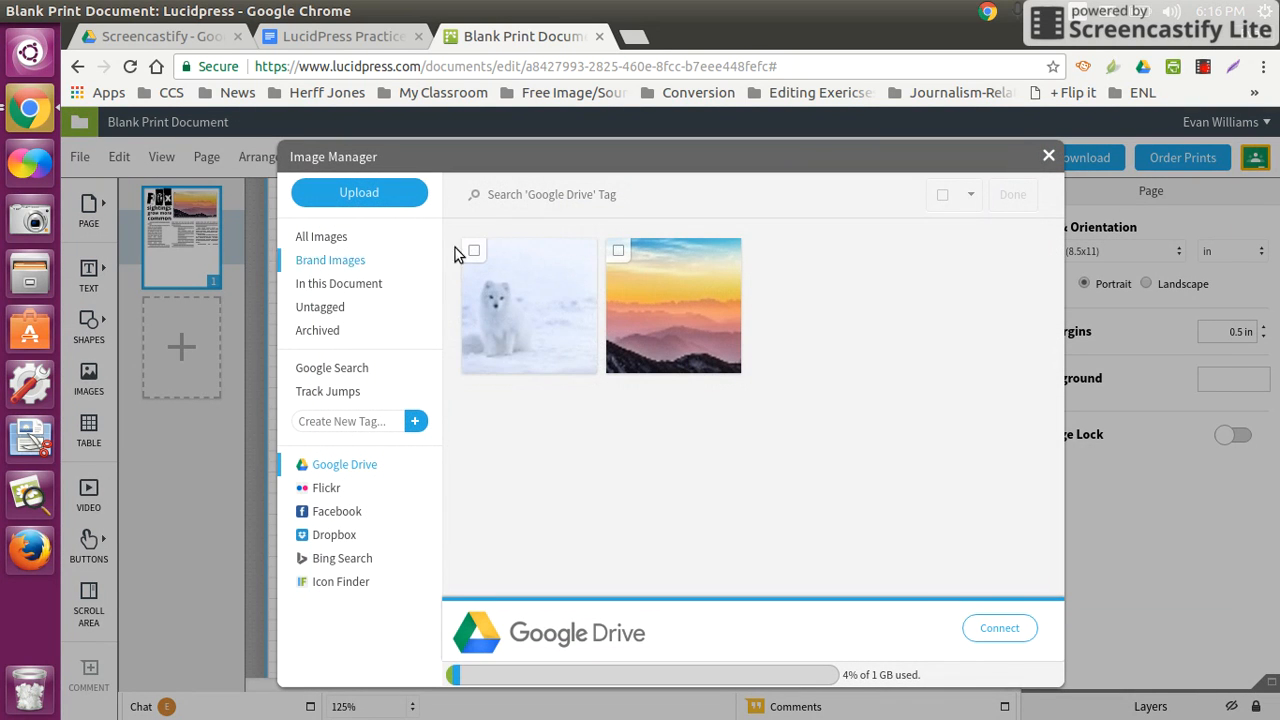
{"action": "left_click", "coordinate": [1031, 634]}
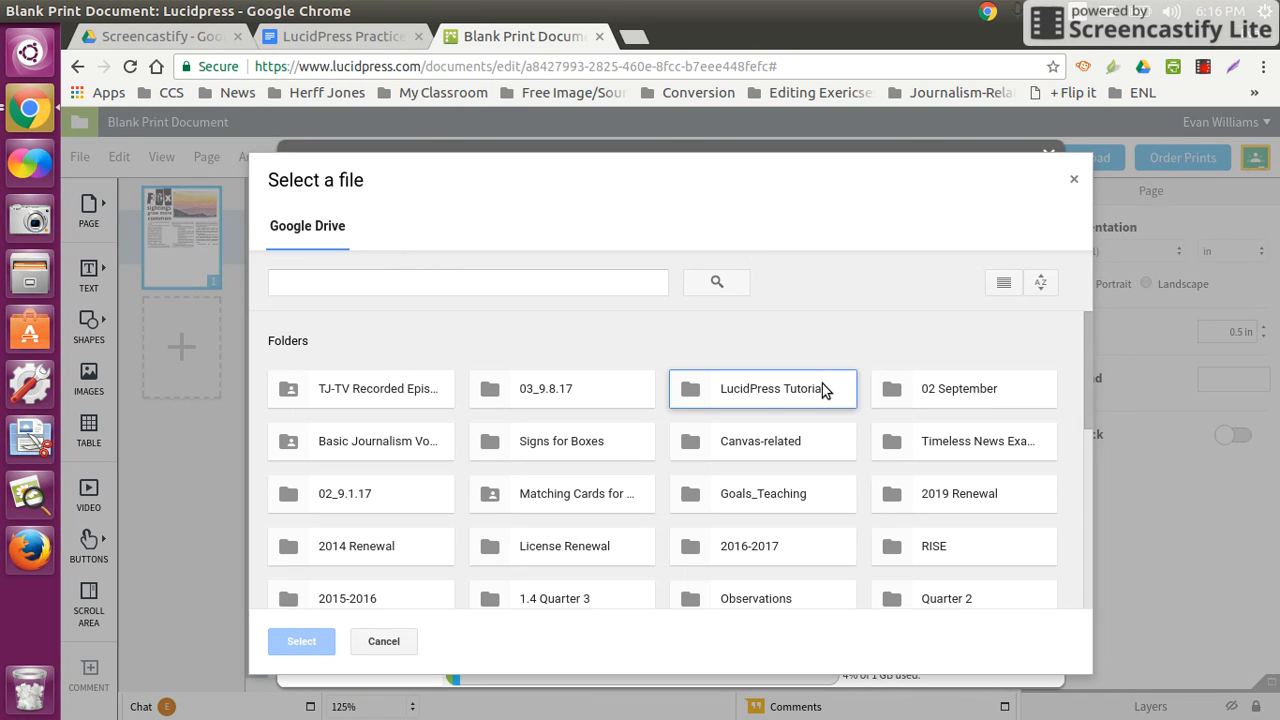
{"action": "double_click", "coordinate": [822, 384]}
{"action": "double_click", "coordinate": [333, 446]}
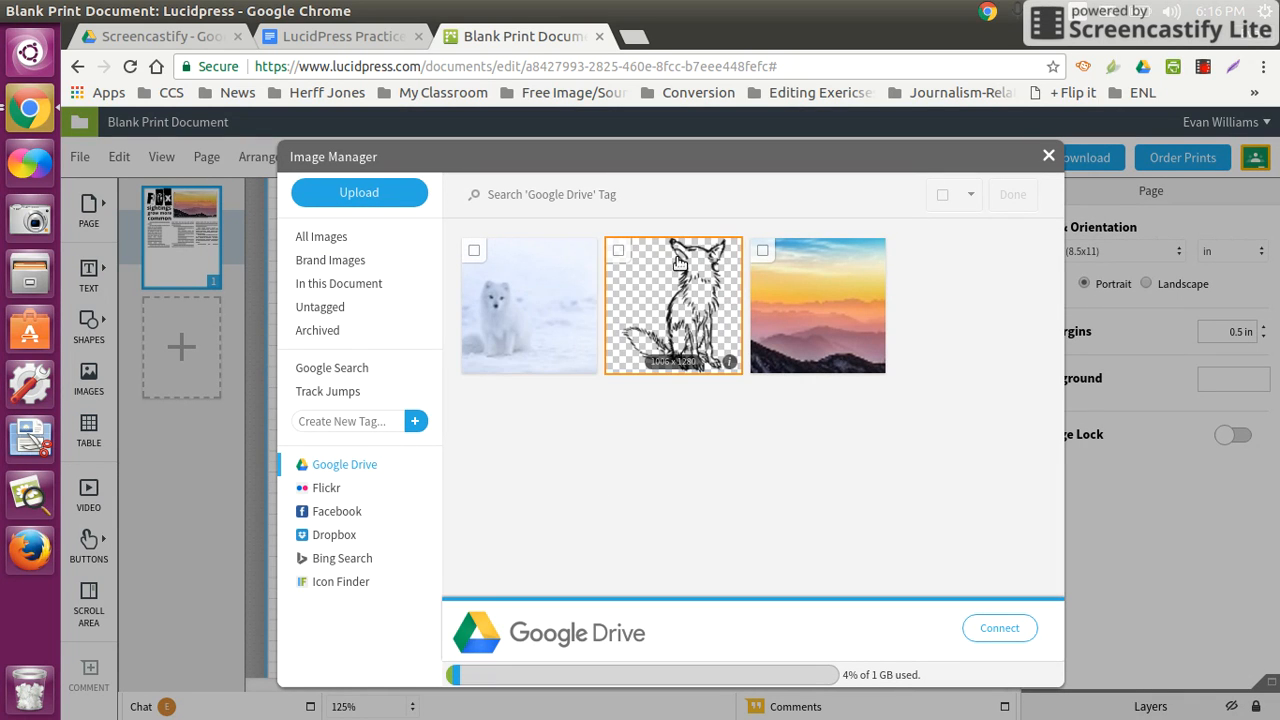
- Place the fox line drawing on the page, shrink it, and set it in the blank area below the story's first column
{"action": "left_click_drag", "start_coordinate": [680, 262], "coordinate": [676, 276]}
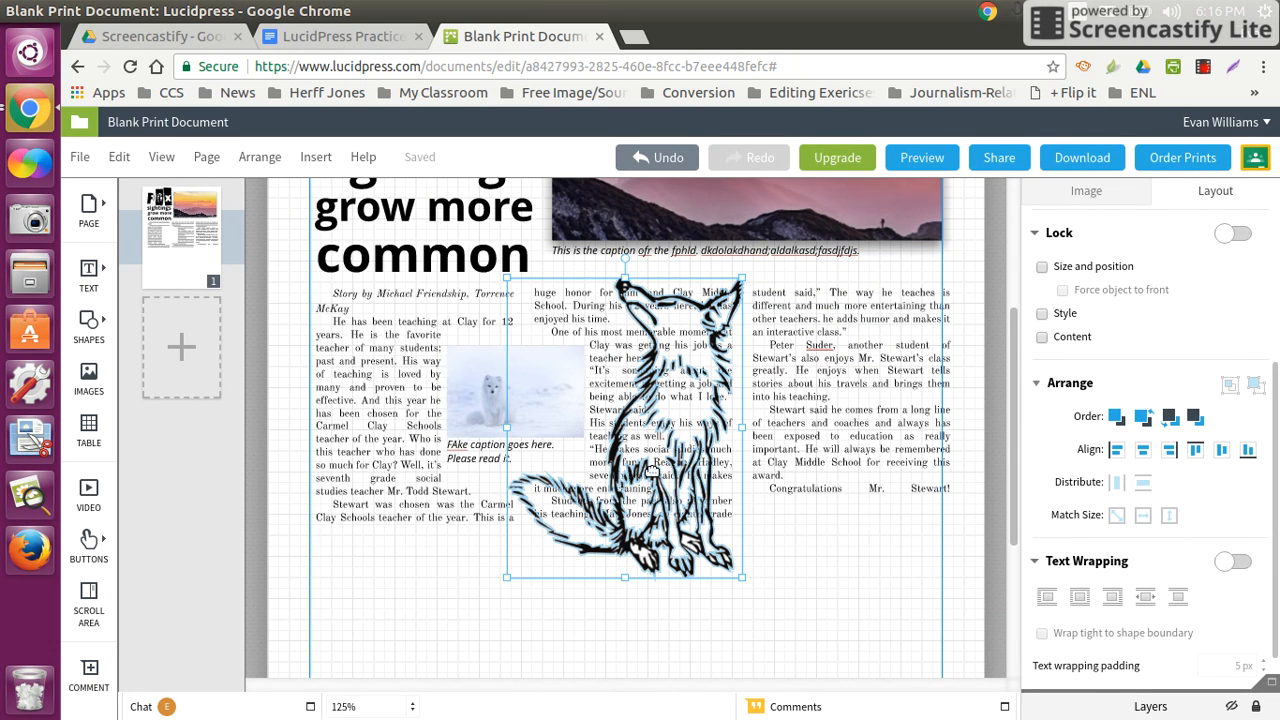
{"action": "left_click_drag", "start_coordinate": [655, 477], "coordinate": [761, 595]}
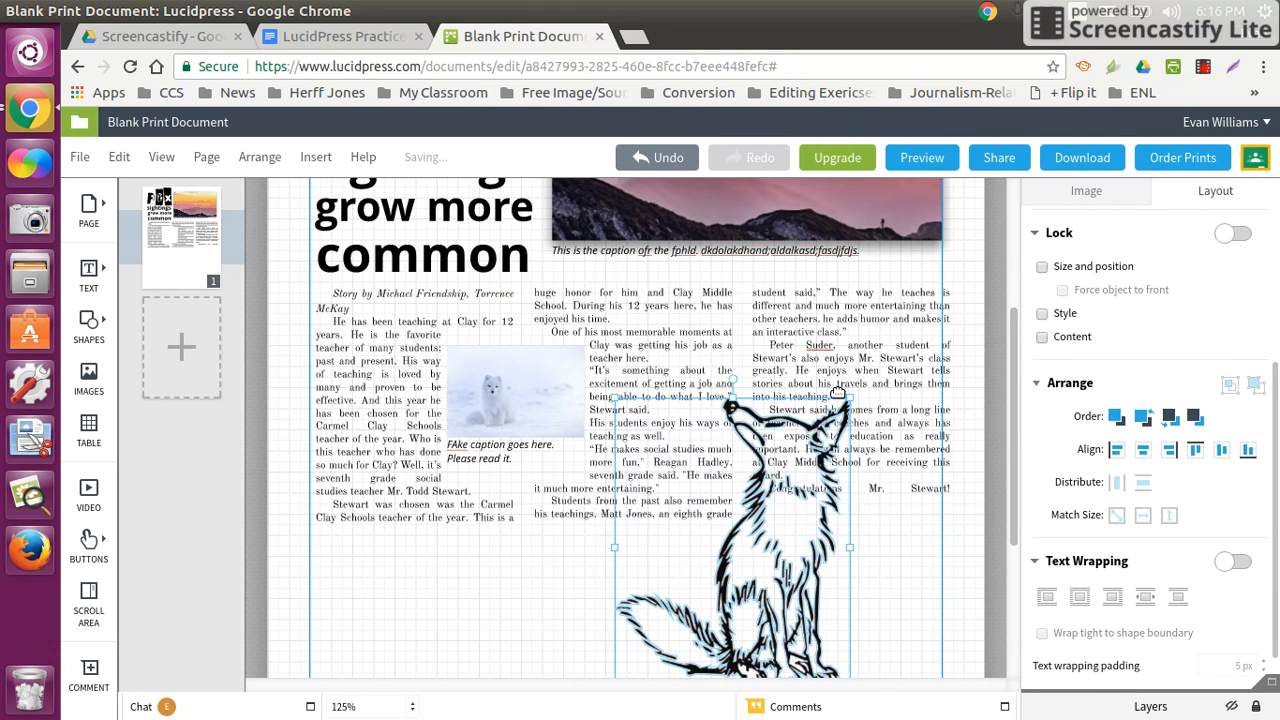
{"action": "left_click_drag", "start_coordinate": [732, 398], "coordinate": [732, 514]}
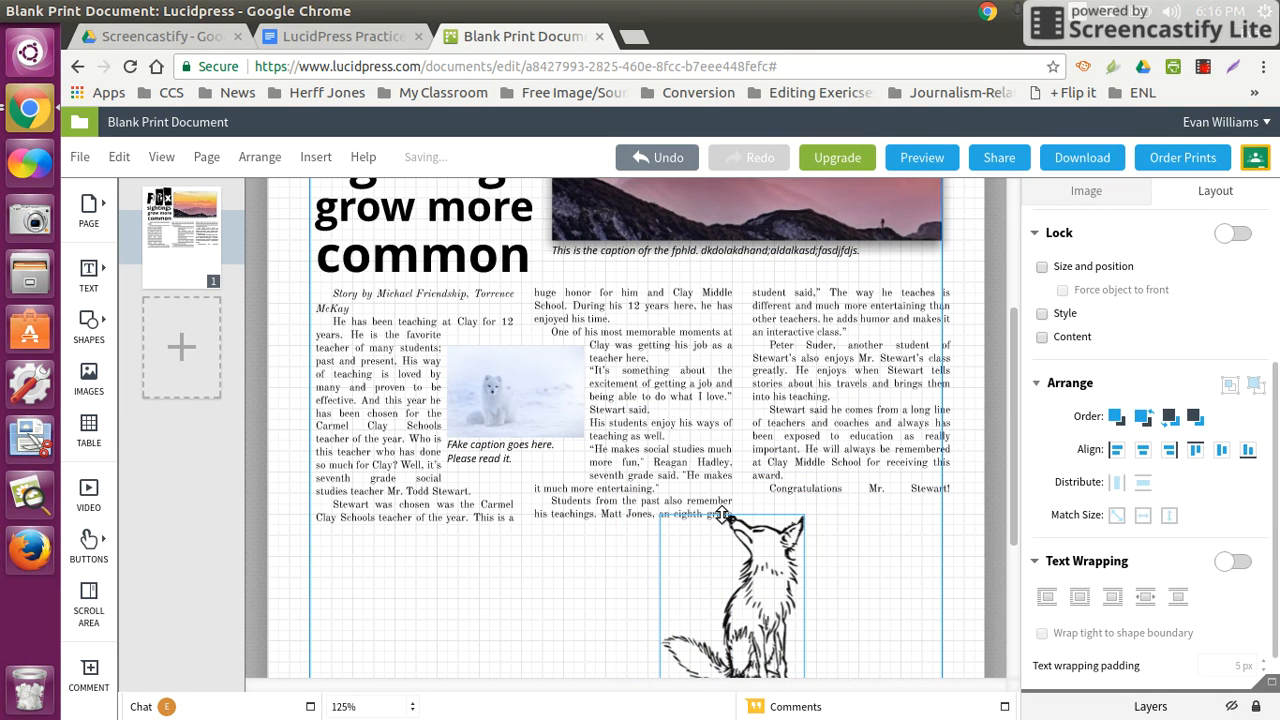
{"action": "left_click_drag", "start_coordinate": [789, 616], "coordinate": [497, 583]}
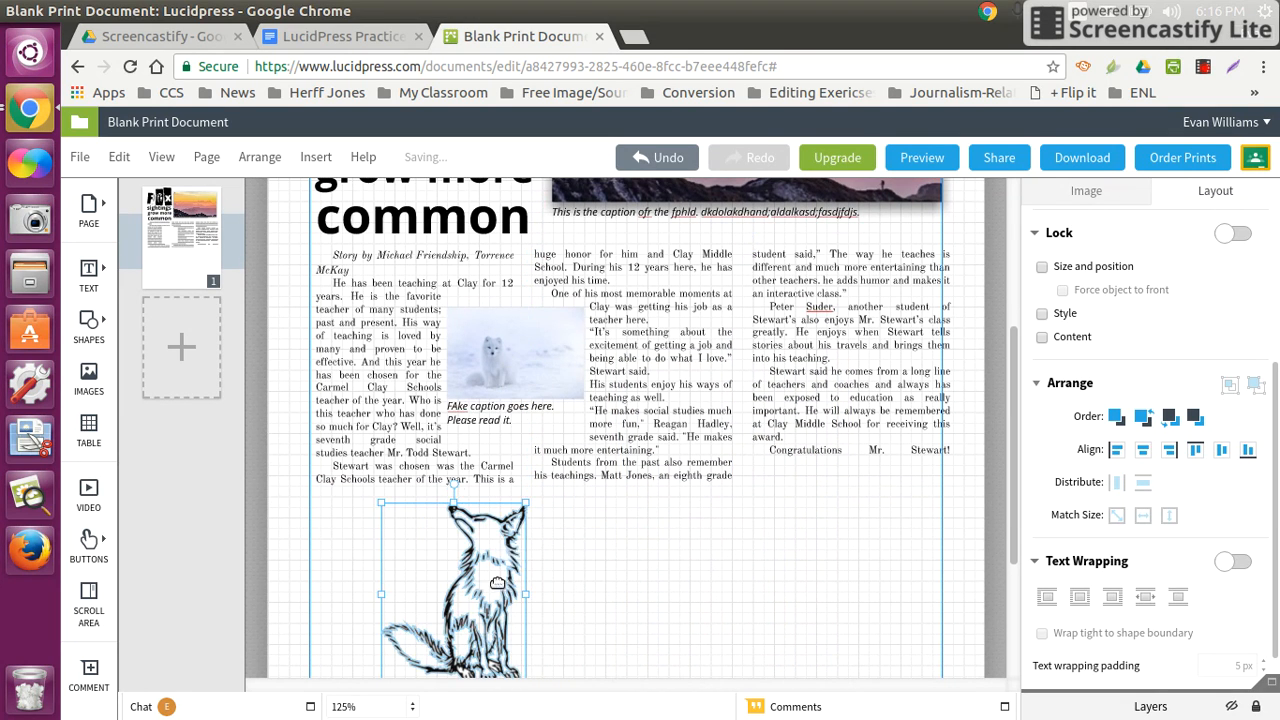
{"action": "left_click_drag", "start_coordinate": [525, 505], "coordinate": [478, 563]}
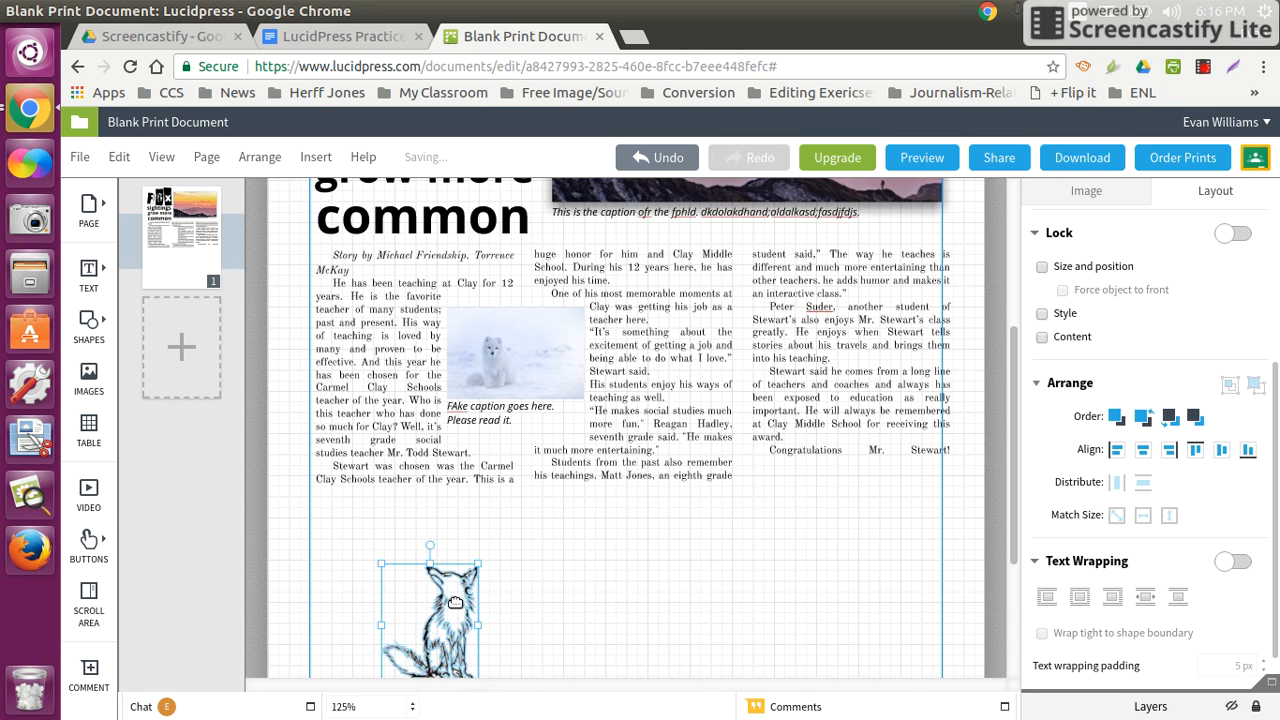
- Move the white fox photo and its caption to the start of the story's third column, keeping the caption directly beneath the photo
{"action": "left_click_drag", "start_coordinate": [516, 350], "coordinate": [810, 332]}
{"action": "left_click_drag", "start_coordinate": [496, 418], "coordinate": [764, 403]}
{"action": "left_click", "coordinate": [791, 569]}
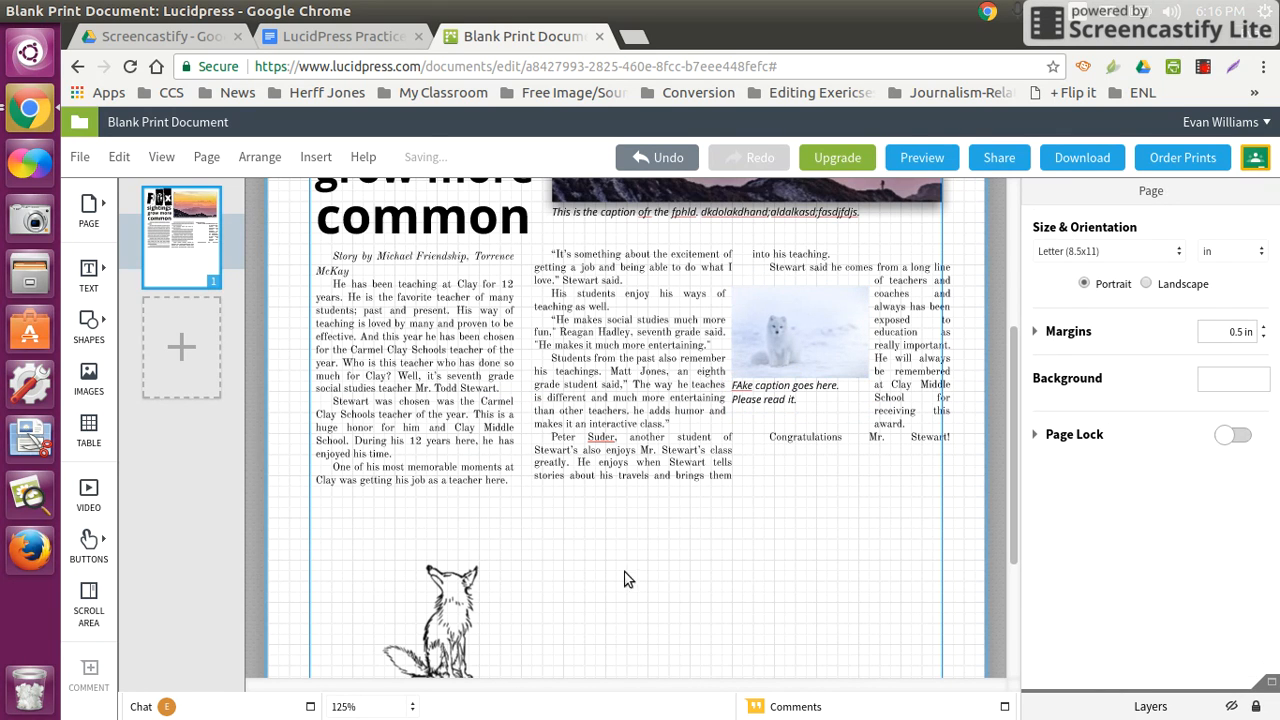
- Turn on text wrapping for the fox drawing and make it wrap tight to the shape boundary
{"action": "left_click", "coordinate": [457, 607]}
{"action": "scroll", "coordinate": [482, 600], "scroll_direction": "down", "scroll_amount": 1}
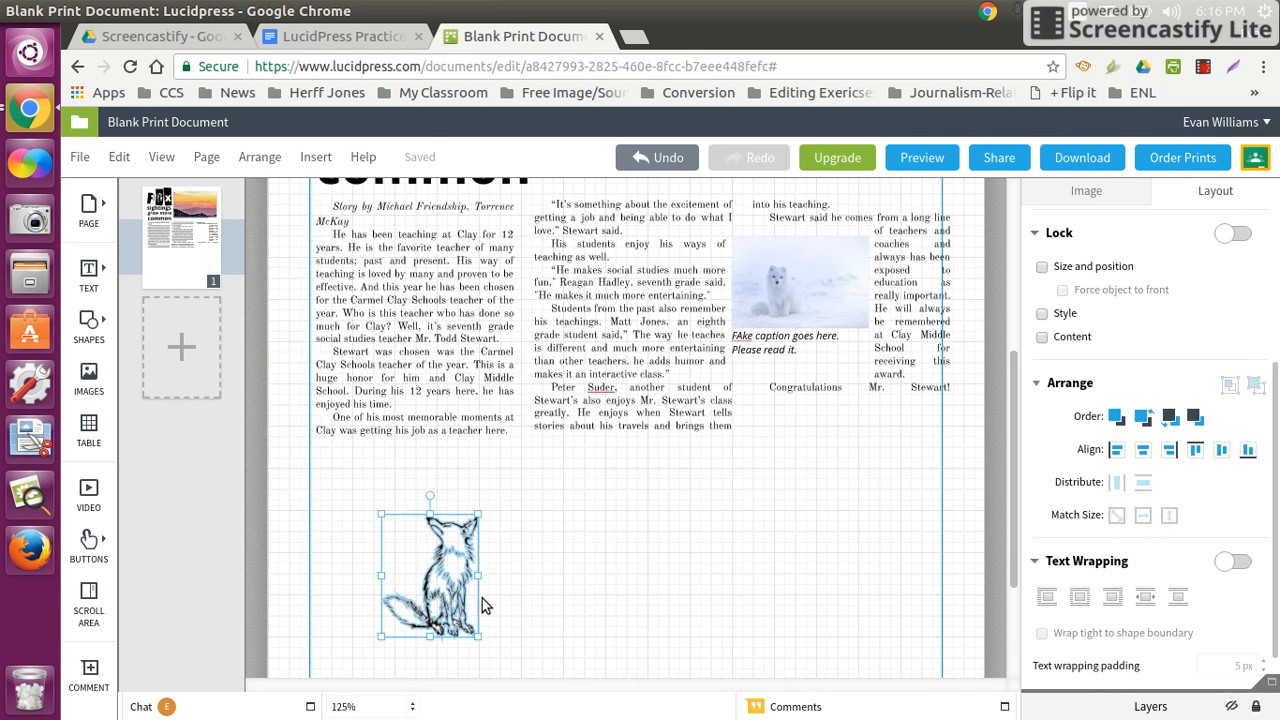
{"action": "left_click", "coordinate": [1232, 563]}
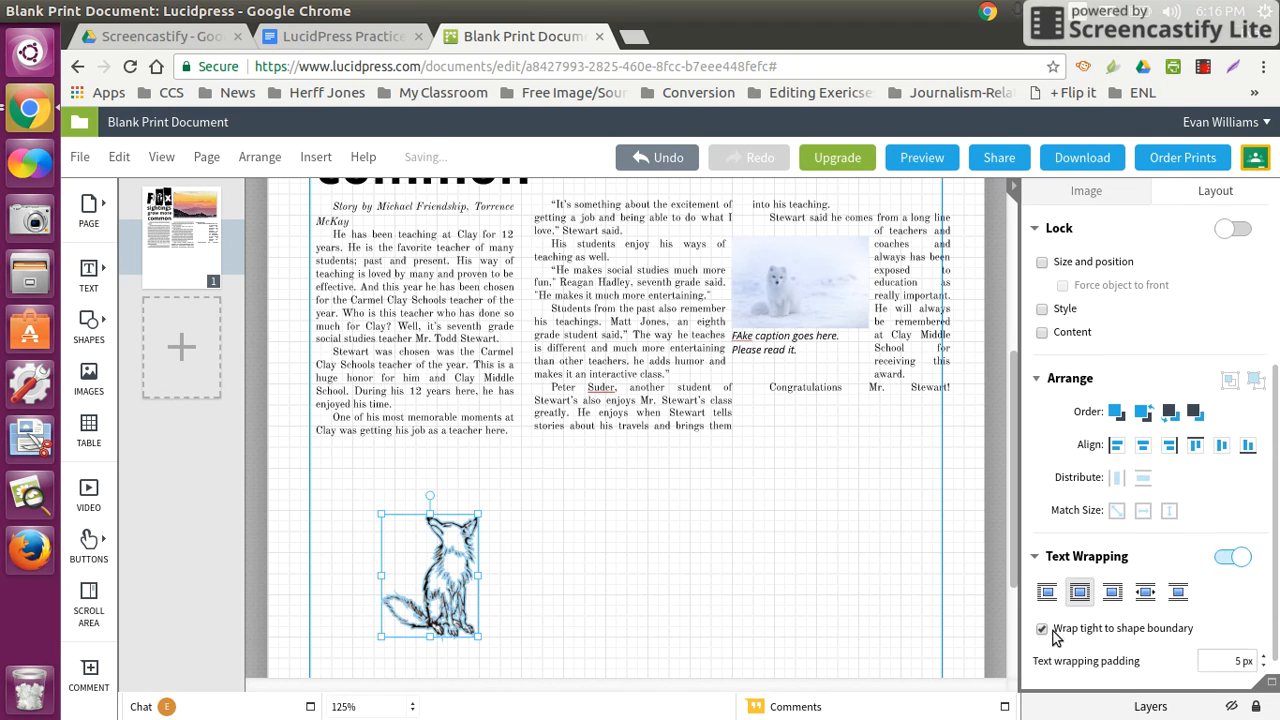
{"action": "scroll", "coordinate": [1072, 620], "scroll_direction": "down", "scroll_amount": 1}
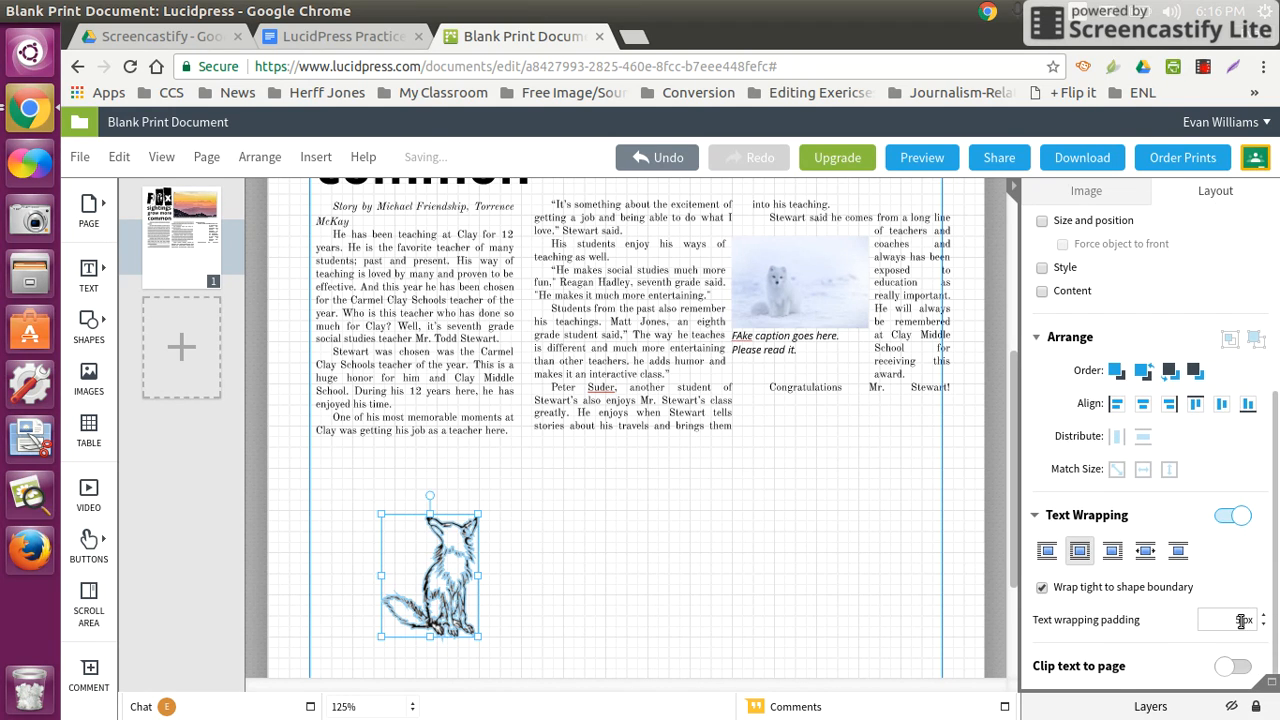
- Move the fox drawing into the story's first column so its tail extends past the page's left margin
{"action": "left_click", "coordinate": [455, 575]}
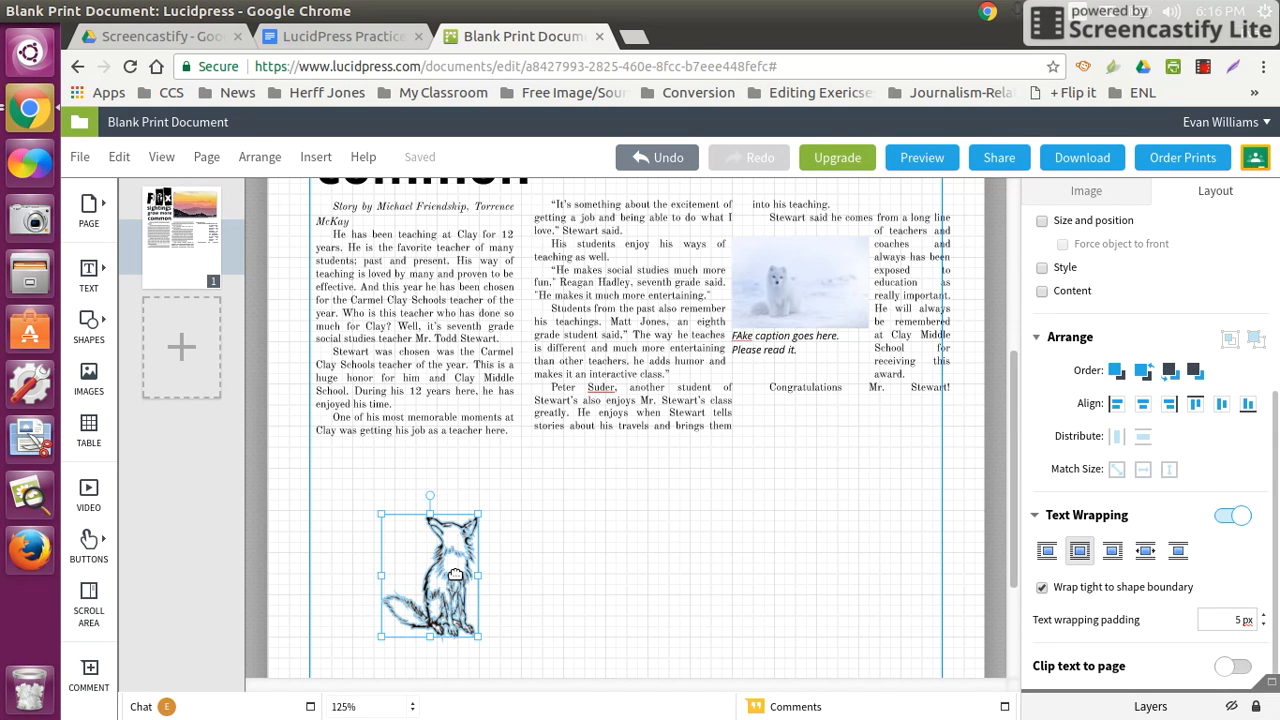
{"action": "left_click_drag", "start_coordinate": [455, 575], "coordinate": [338, 328]}
{"action": "left_click", "coordinate": [598, 596]}
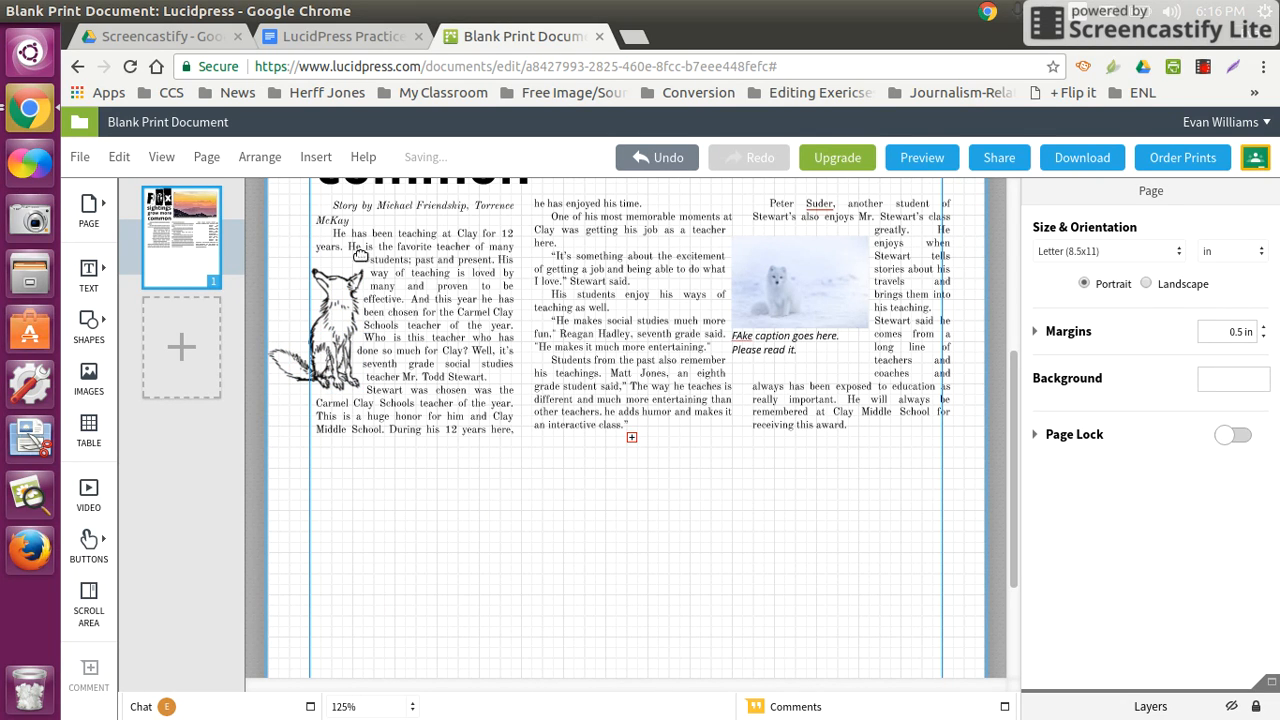
- Enlarge the fox drawing to span about twelve lines of text and set its tail against the page's left edge
{"action": "left_click", "coordinate": [358, 380]}
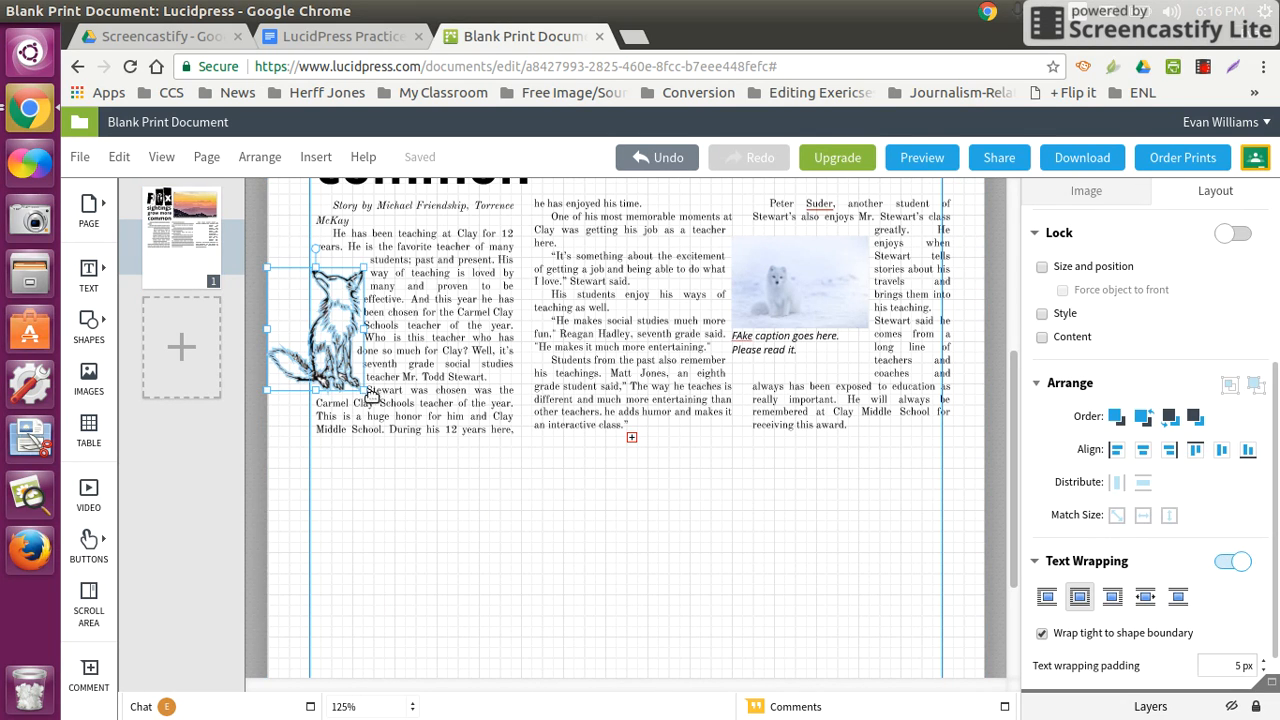
{"action": "left_click_drag", "start_coordinate": [360, 388], "coordinate": [398, 428]}
{"action": "left_click", "coordinate": [466, 508]}
{"action": "left_click_drag", "start_coordinate": [360, 339], "coordinate": [388, 336]}
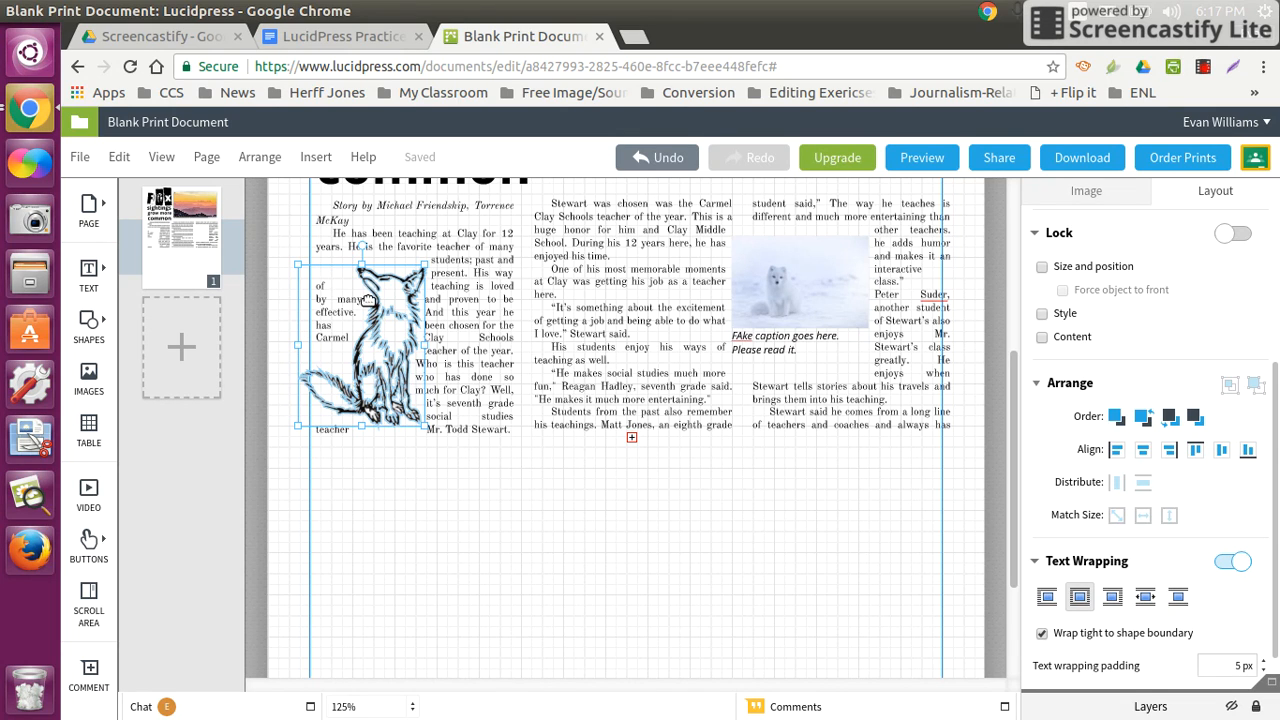
{"action": "left_click_drag", "start_coordinate": [372, 340], "coordinate": [340, 340]}
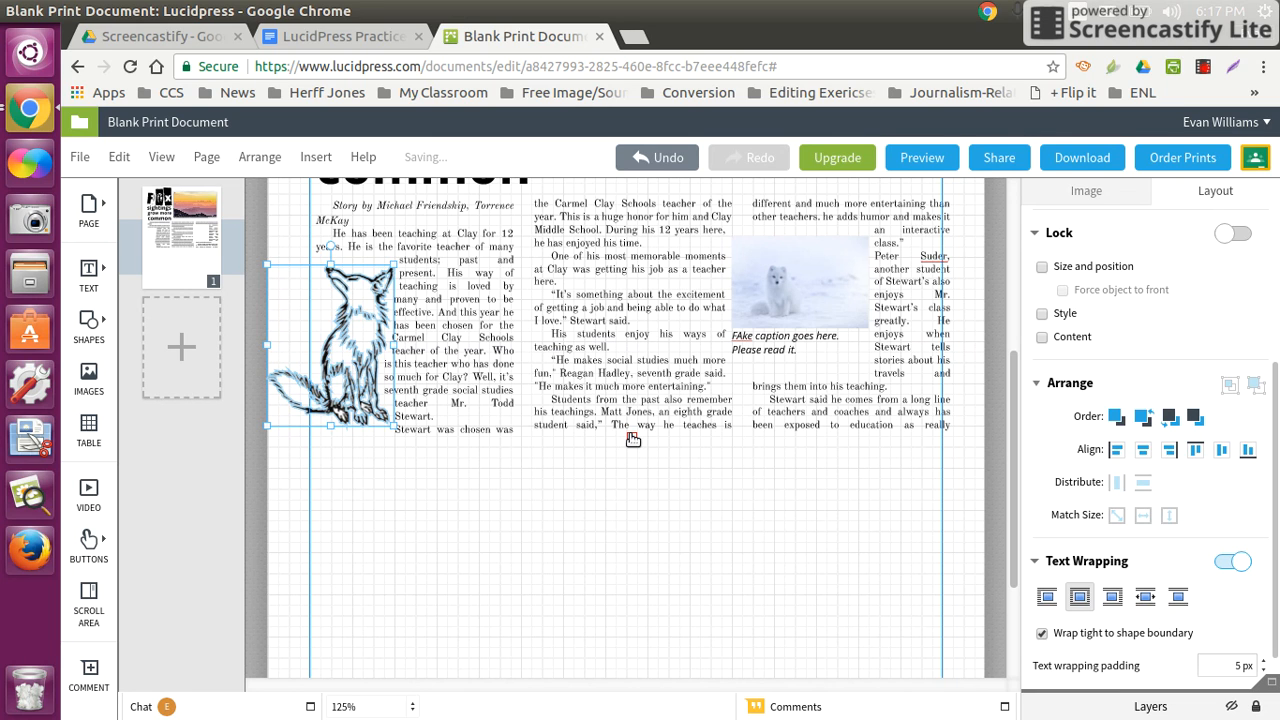
- Lengthen the story text box downward to fit the overflowing text
{"action": "mouse_move", "coordinate": [633, 440]}
{"action": "left_mouse_down"}
{"action": "mouse_move", "coordinate": [632, 560]}
{"action": "mouse_move", "coordinate": [633, 460]}
{"action": "left_mouse_up"}
{"action": "left_click", "coordinate": [655, 505]}
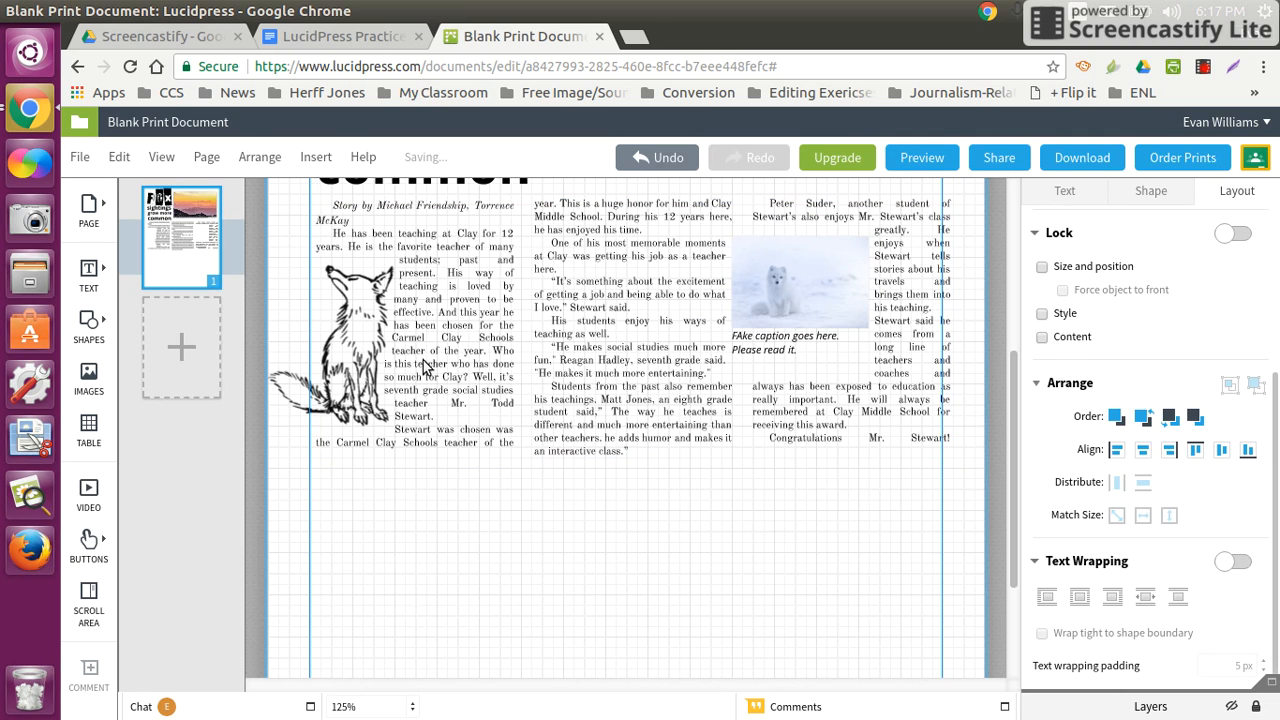
- Increase the fox drawing's text wrapping padding to 23 px
{"action": "left_click", "coordinate": [338, 334]}
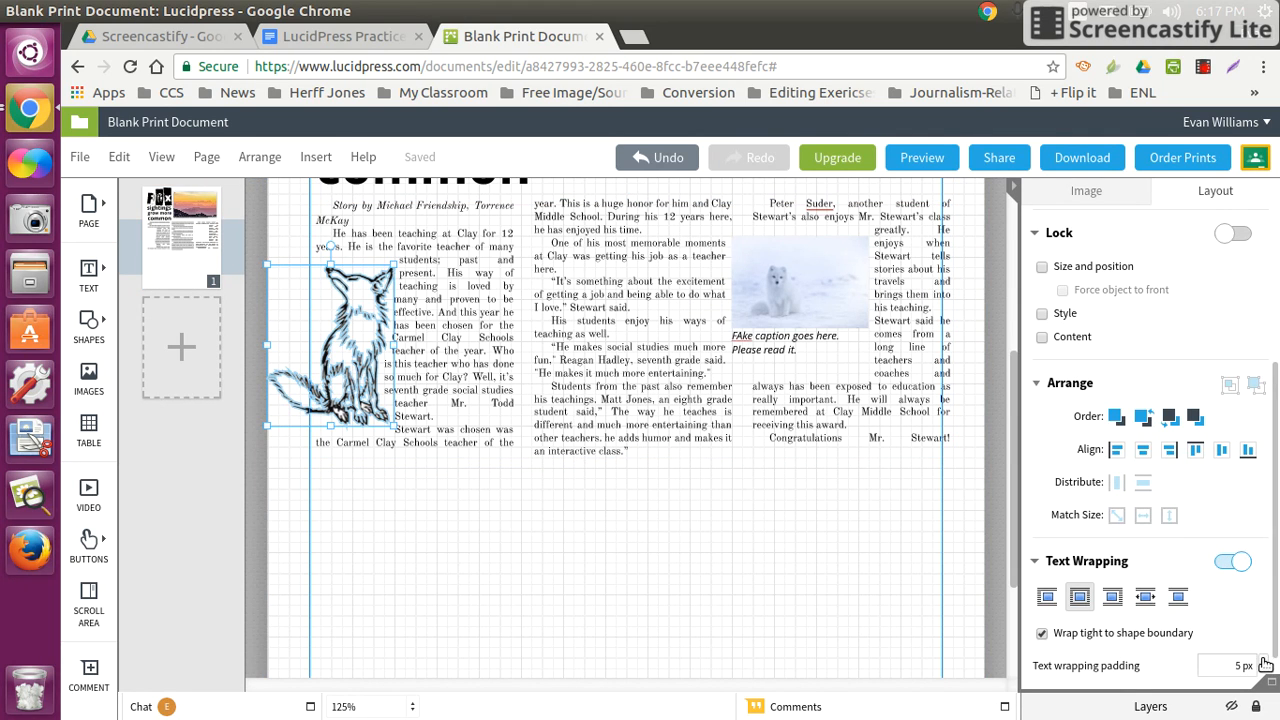
{"action": "left_click", "coordinate": [1264, 661]}
{"action": "left_click", "coordinate": [1264, 661]}
{"action": "left_click", "coordinate": [1264, 661]}
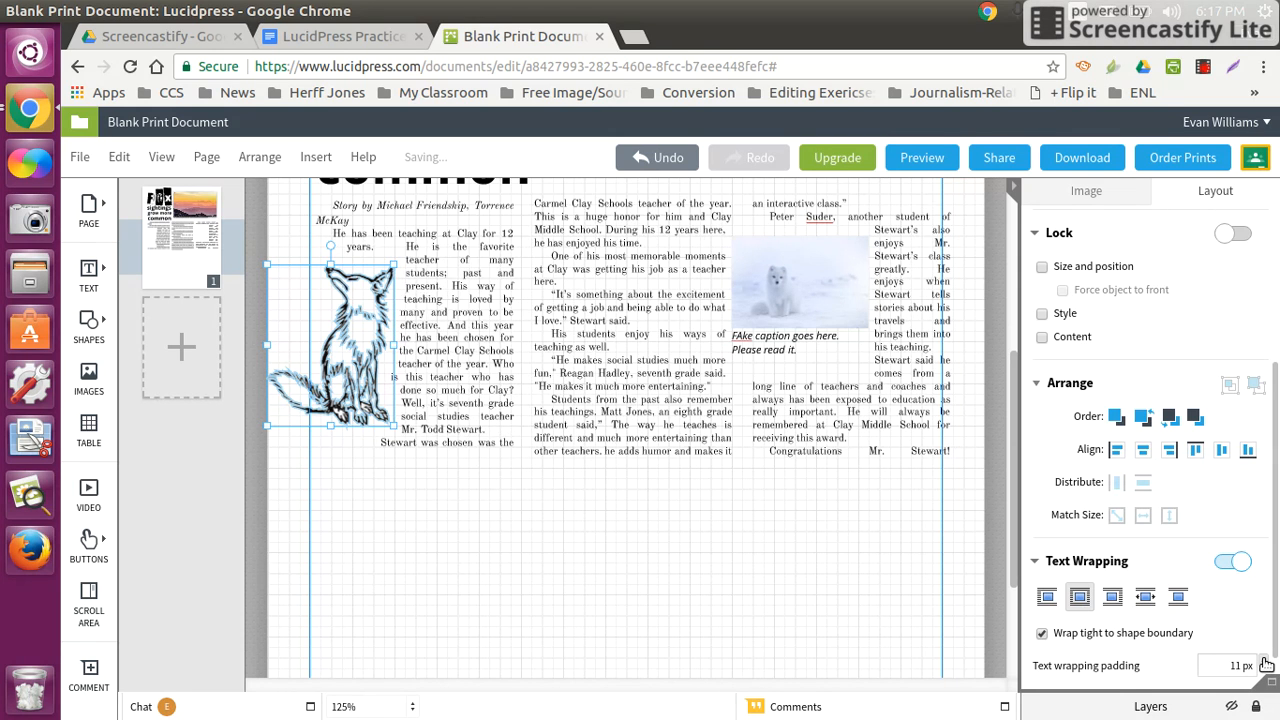
{"action": "left_click", "coordinate": [1264, 661]}
{"action": "left_click", "coordinate": [1264, 661]}
{"action": "left_click", "coordinate": [1264, 661]}
{"action": "left_click", "coordinate": [1264, 661]}
{"action": "left_click", "coordinate": [1264, 661]}
{"action": "left_click", "coordinate": [1264, 661]}
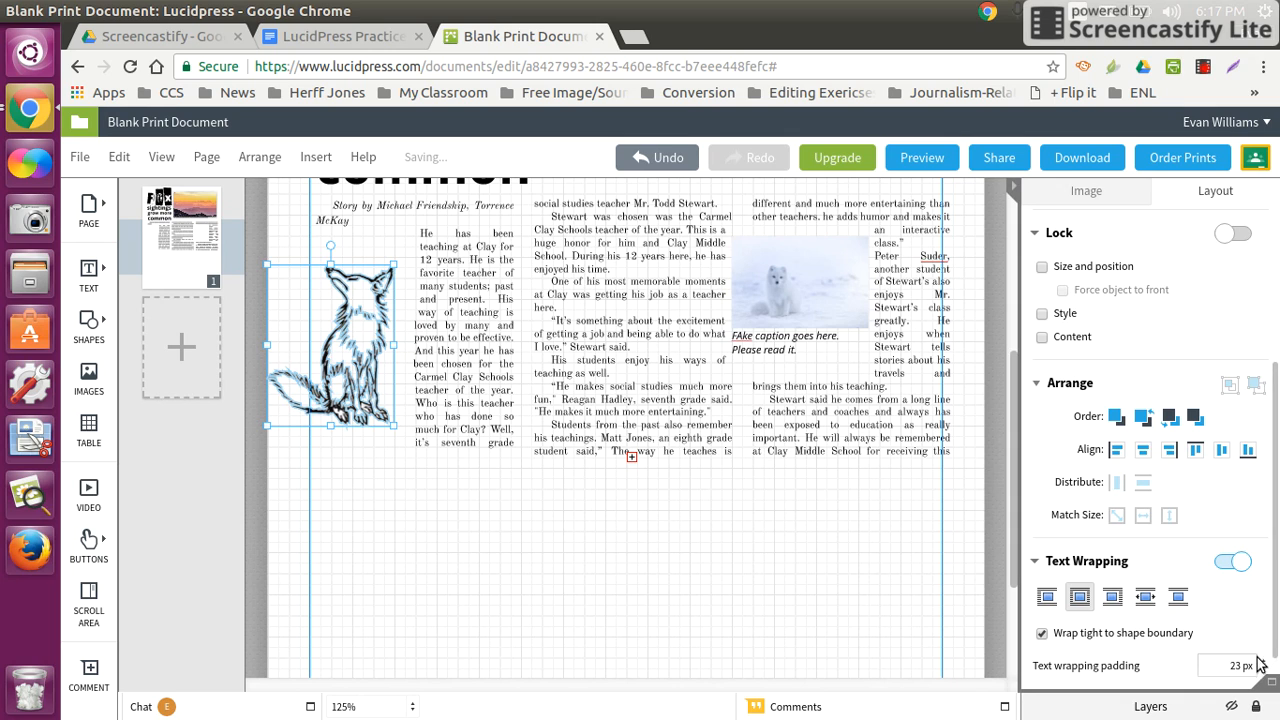
- Reduce the fox drawing's text wrapping padding to 5 px and deselect the drawing
{"action": "left_click", "coordinate": [1265, 673]}
{"action": "left_click", "coordinate": [1265, 673]}
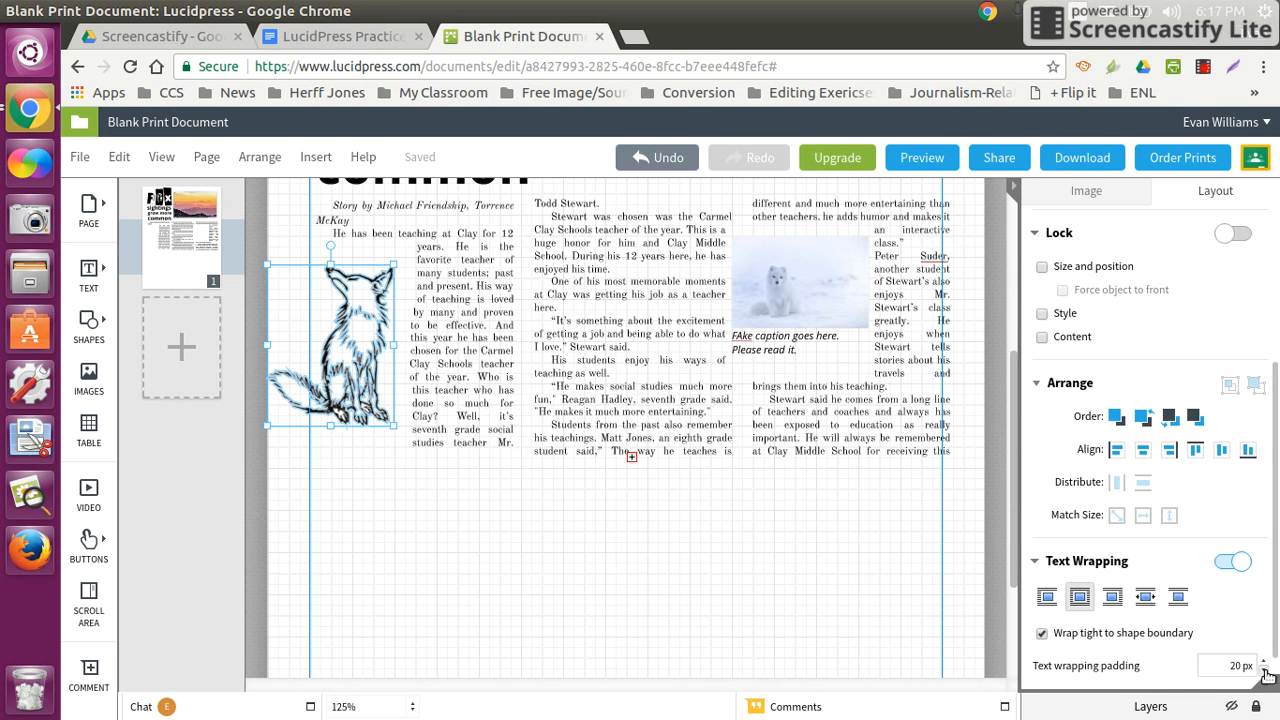
{"action": "left_click", "coordinate": [1265, 673]}
{"action": "left_click", "coordinate": [1265, 673]}
{"action": "left_click", "coordinate": [1265, 673]}
{"action": "left_click", "coordinate": [1265, 673]}
{"action": "left_click", "coordinate": [1265, 673]}
{"action": "left_click", "coordinate": [1265, 673]}
{"action": "left_click", "coordinate": [1265, 673]}
{"action": "left_click", "coordinate": [1265, 673]}
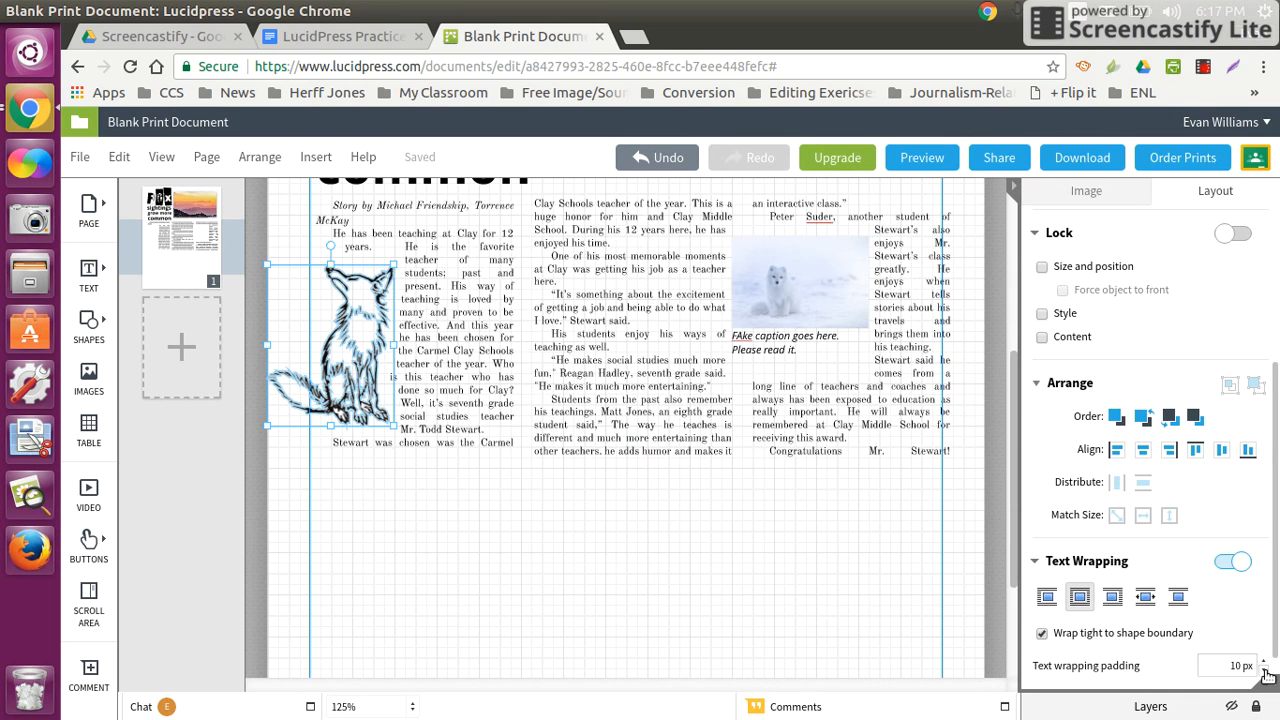
{"action": "left_click", "coordinate": [1265, 673]}
{"action": "left_click", "coordinate": [1265, 673]}
{"action": "left_click", "coordinate": [1265, 673]}
{"action": "left_click", "coordinate": [1265, 673]}
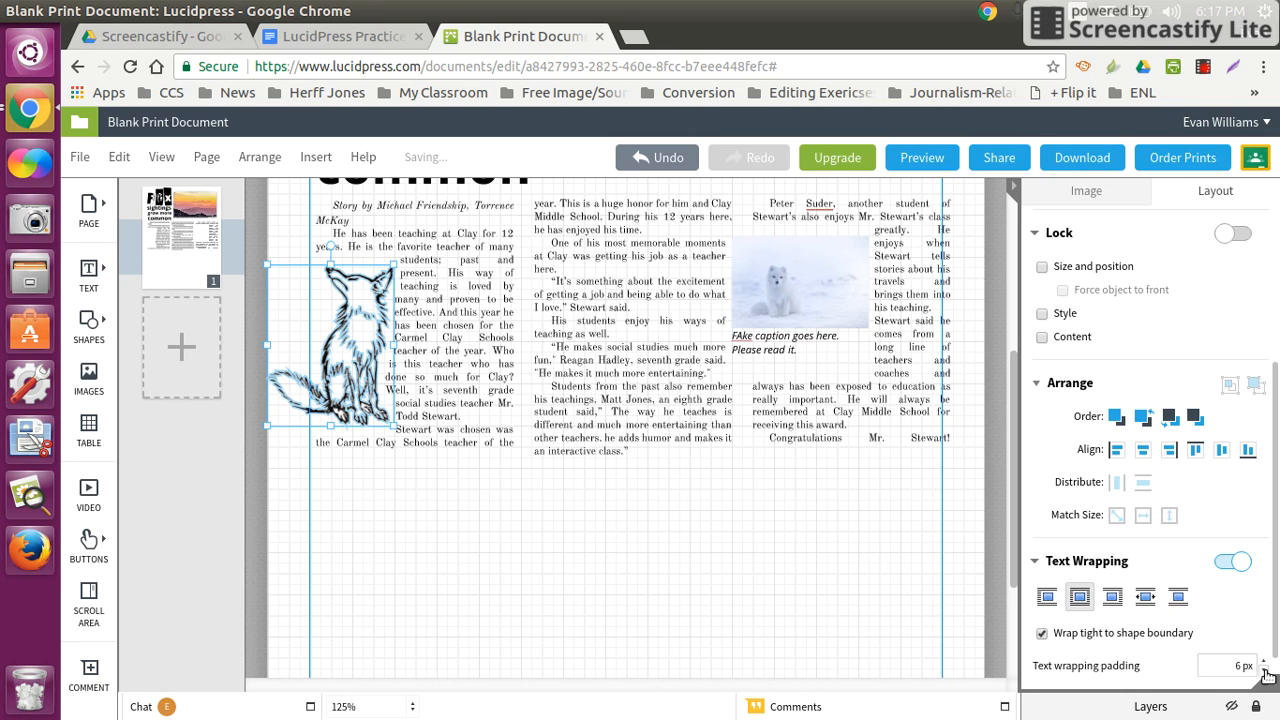
{"action": "left_click", "coordinate": [1265, 673]}
{"action": "left_click", "coordinate": [268, 587]}
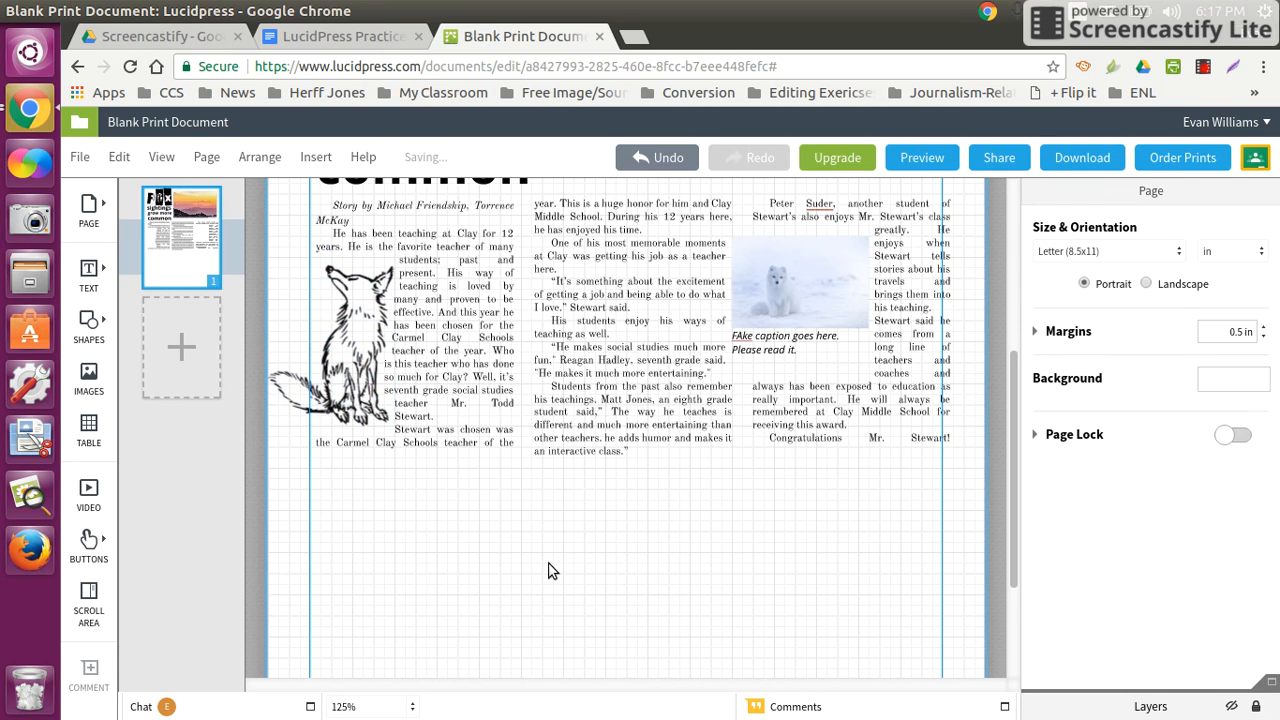
- Set the white fox photo's text wrapping padding to 10 px
{"action": "left_click", "coordinate": [757, 253]}
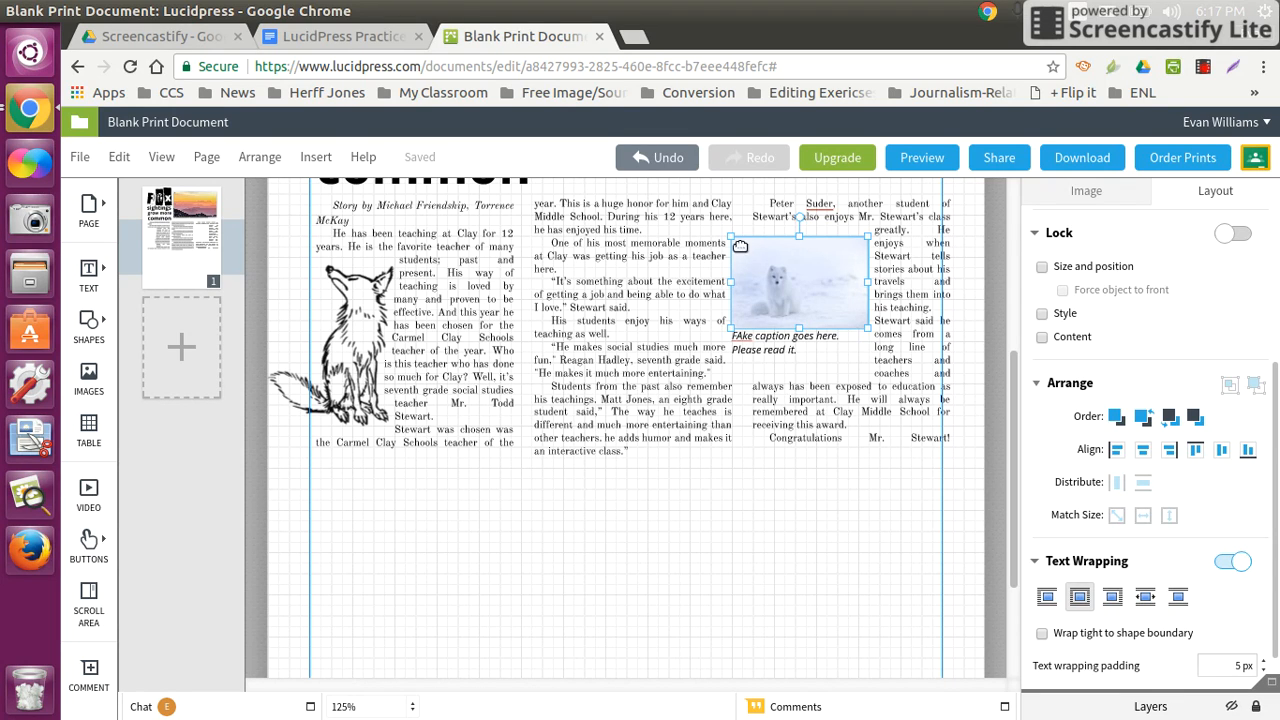
{"action": "left_click", "coordinate": [1263, 660]}
{"action": "left_click", "coordinate": [1263, 660]}
{"action": "left_click", "coordinate": [1263, 660]}
{"action": "left_click", "coordinate": [1263, 660]}
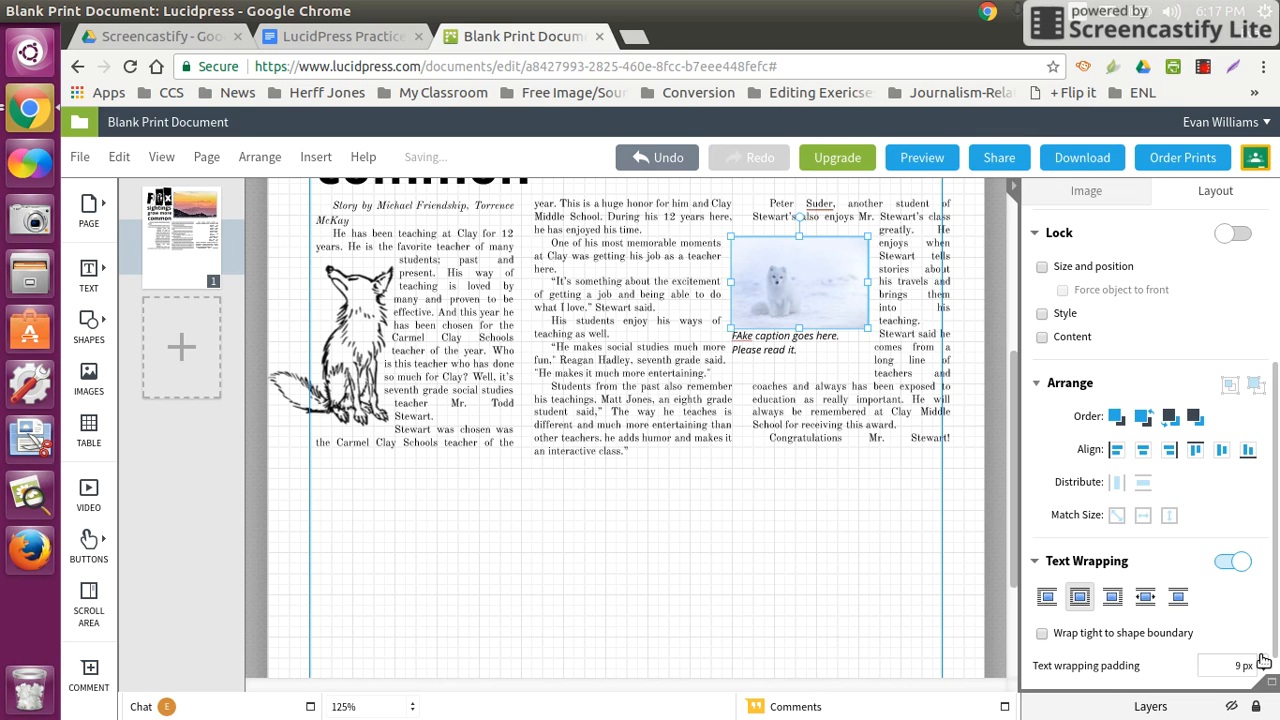
{"action": "left_click", "coordinate": [1263, 660]}
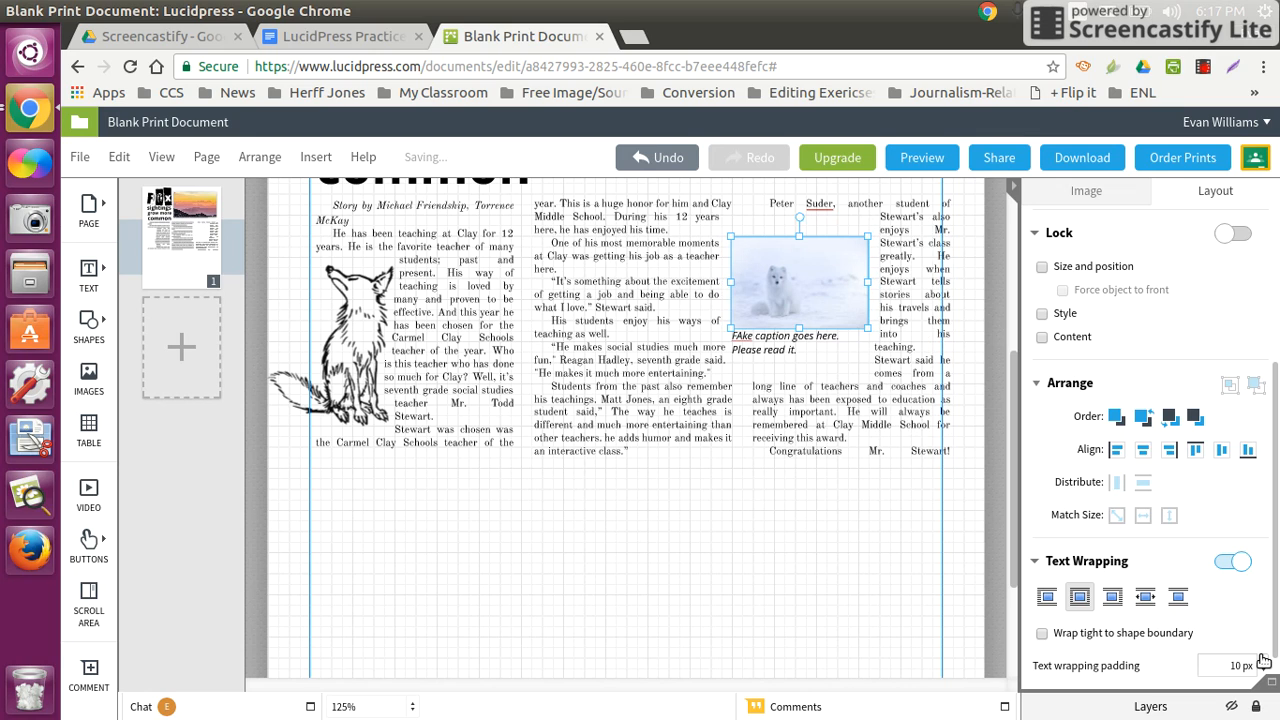
- Set the text wrapping padding of the white fox photo's caption box to 8 px
{"action": "left_click", "coordinate": [785, 347]}
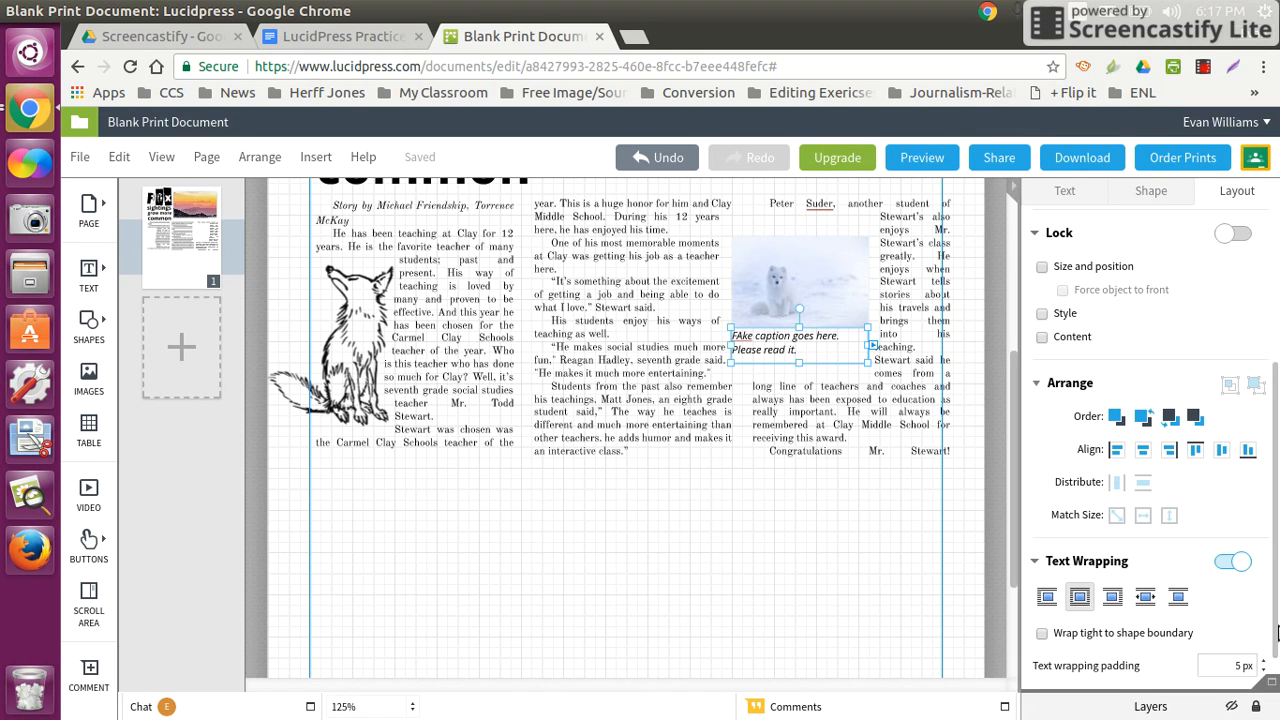
{"action": "left_click", "coordinate": [1263, 660]}
{"action": "left_click", "coordinate": [1263, 660]}
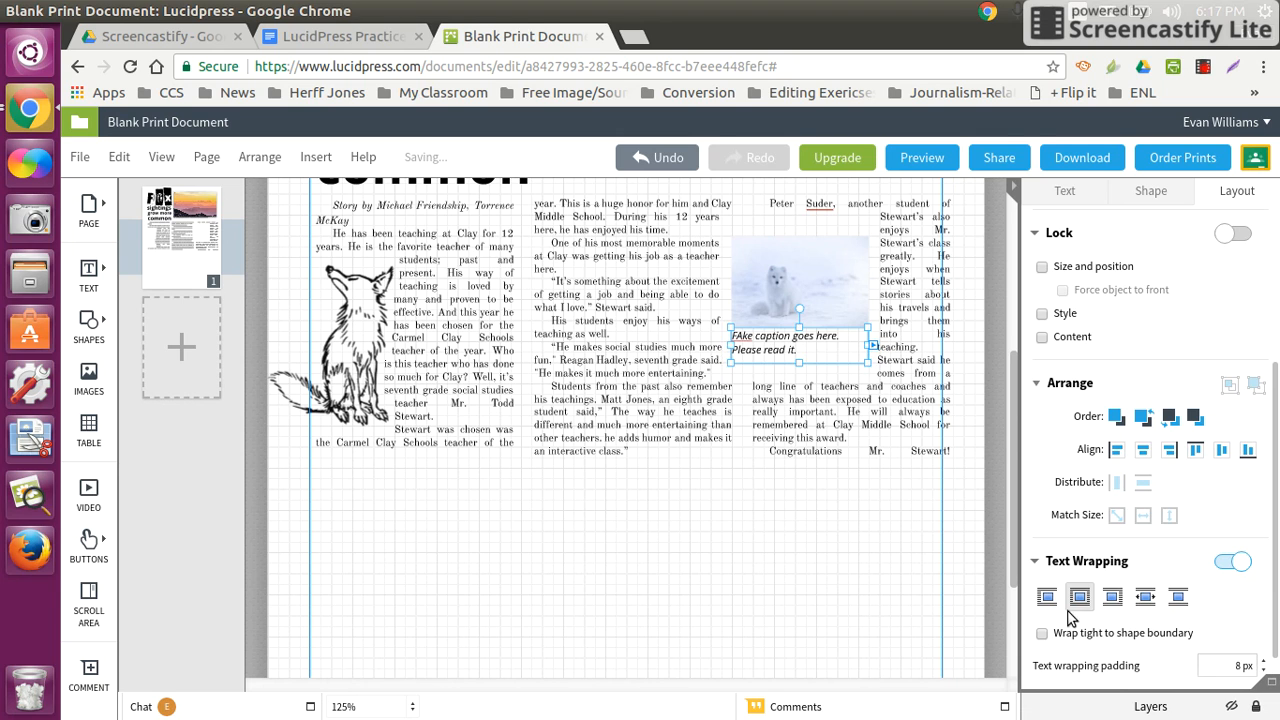
{"action": "left_click", "coordinate": [778, 567]}
{"action": "left_click", "coordinate": [714, 405]}
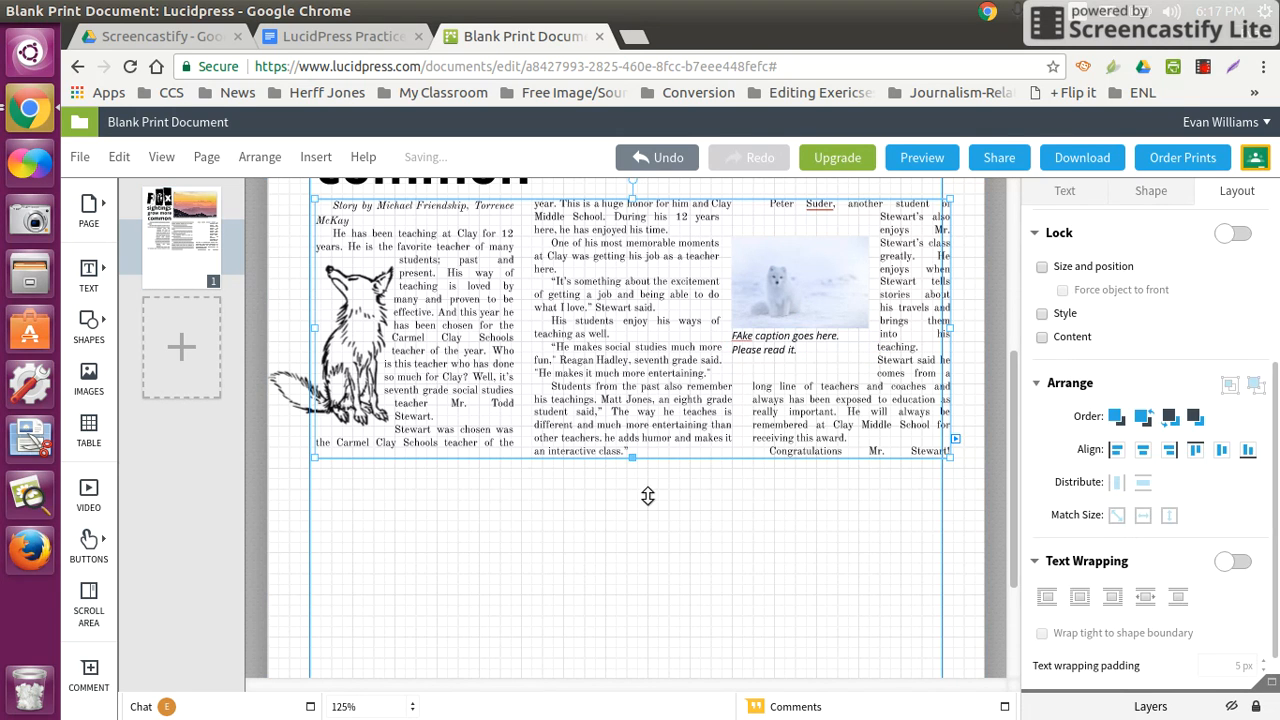
{"action": "left_click", "coordinate": [662, 553]}
{"action": "scroll", "coordinate": [662, 548], "scroll_direction": "up", "scroll_amount": 3}
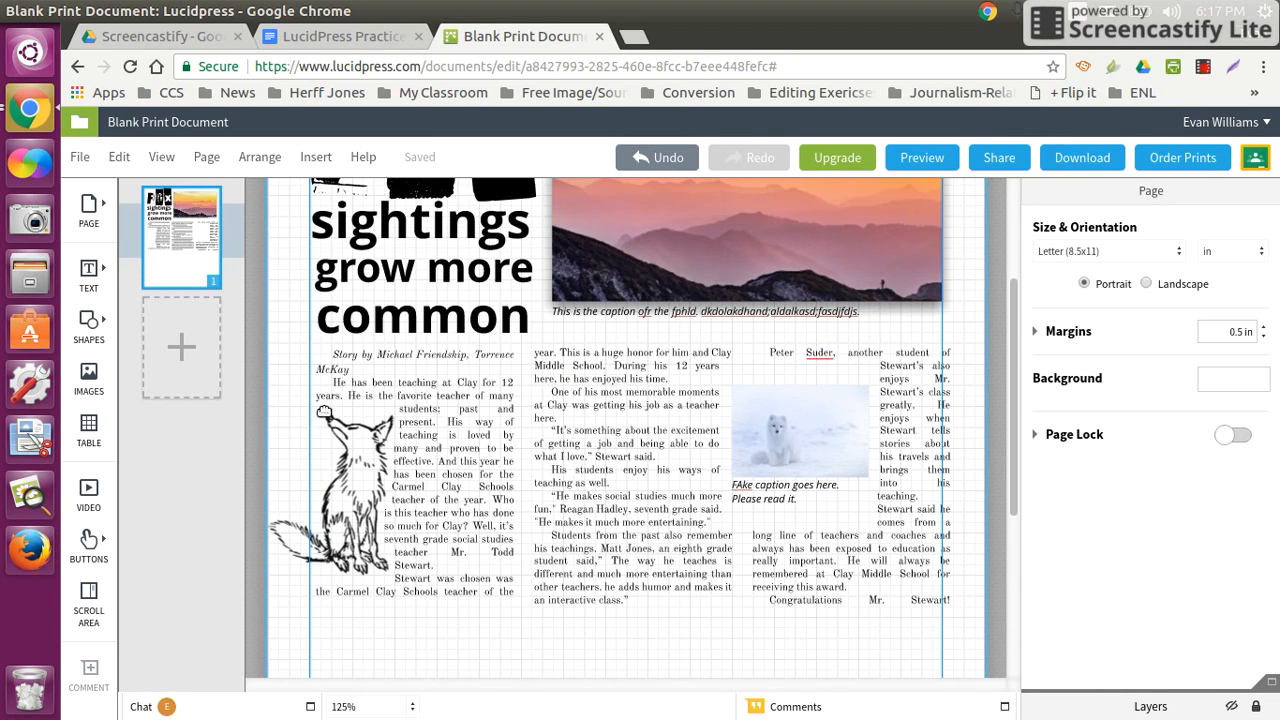